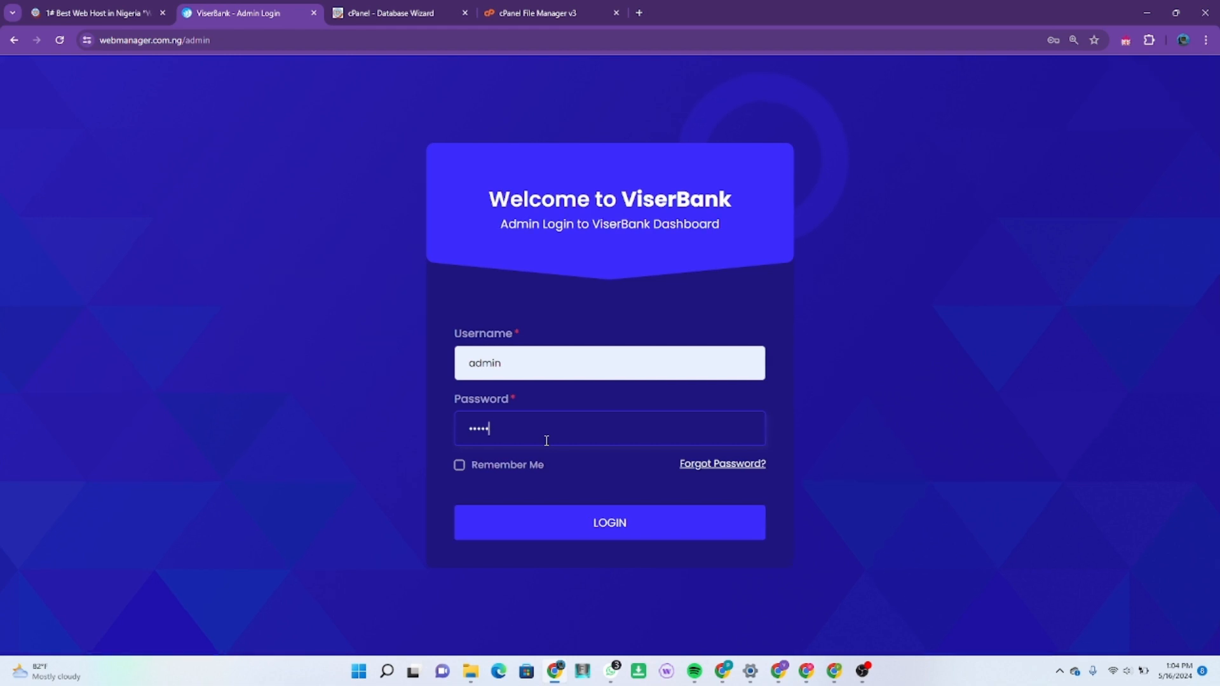
# Step: Enter the admin password, tick Remember Me and log in to the dashboard
pyautogui.write('••••')
pyautogui.click(459, 465)
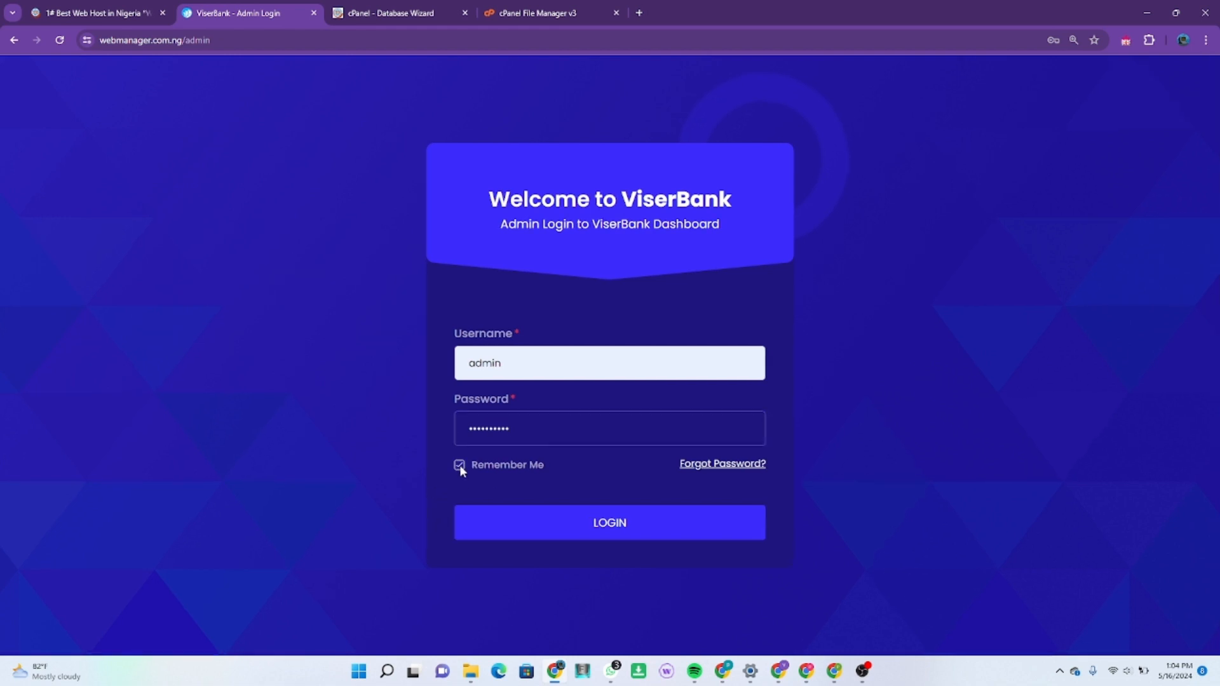
pyautogui.click(589, 533)
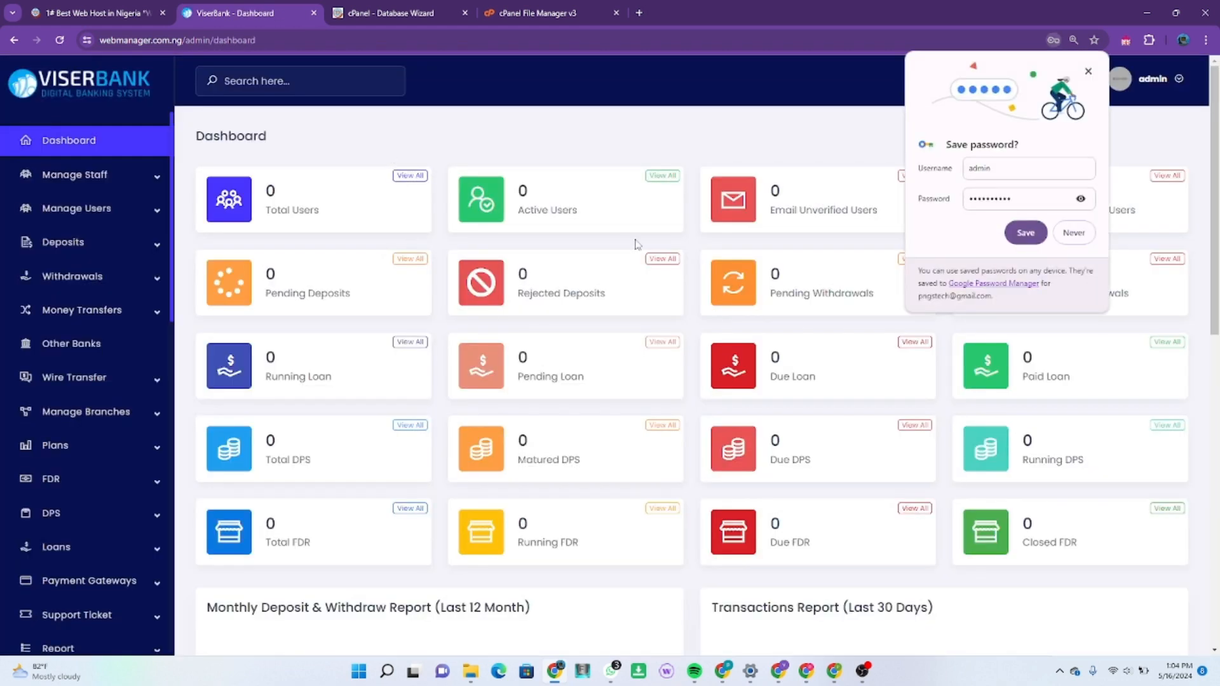
# Step: Save the admin password in Chrome, dismiss the prompt and browse the sidebar menu
pyautogui.click(1028, 234)
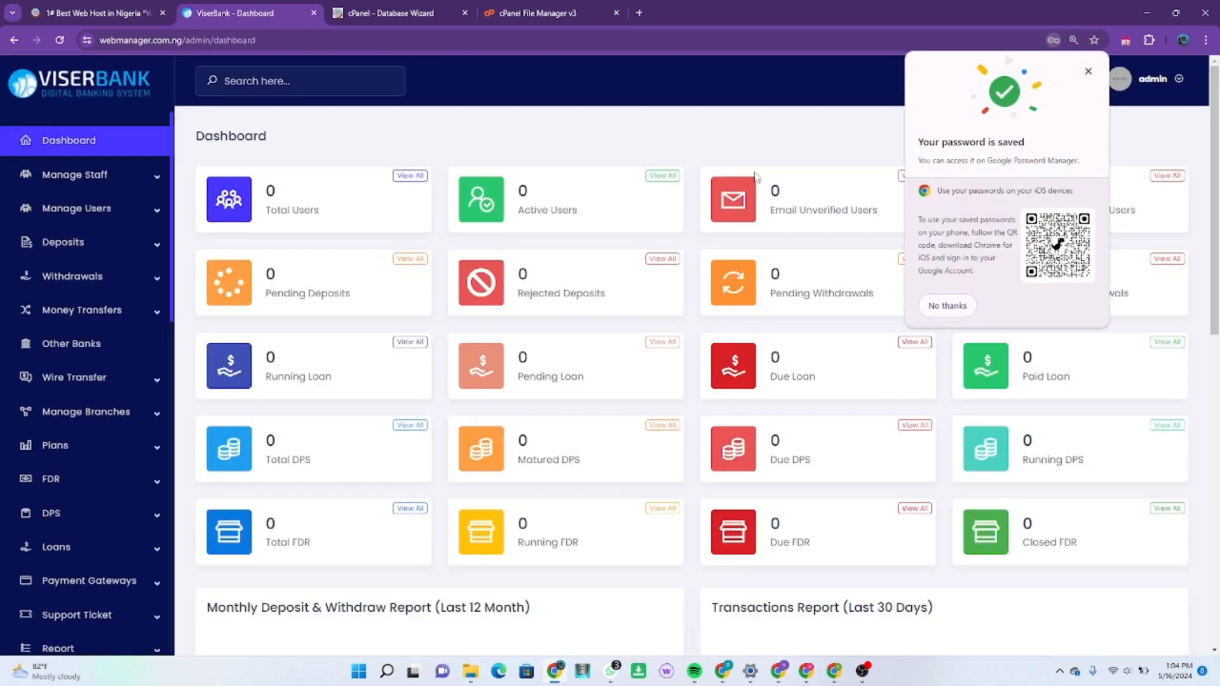
pyautogui.click(943, 305)
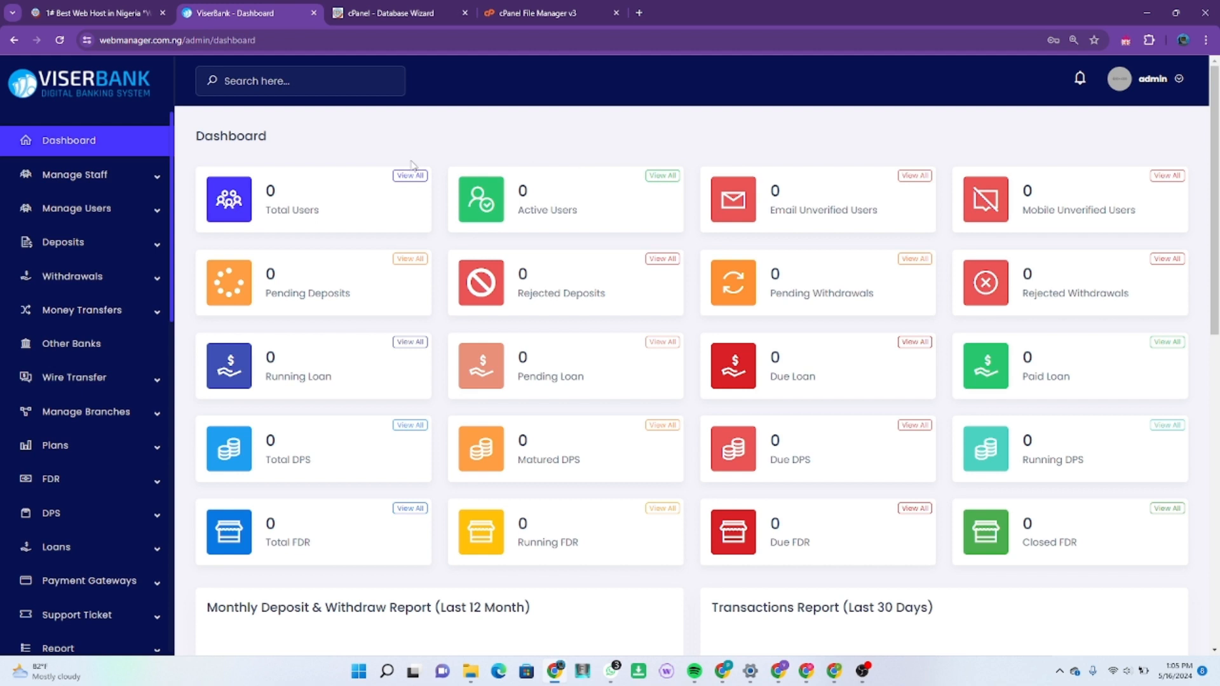
pyautogui.scroll(-5, 69, 408)
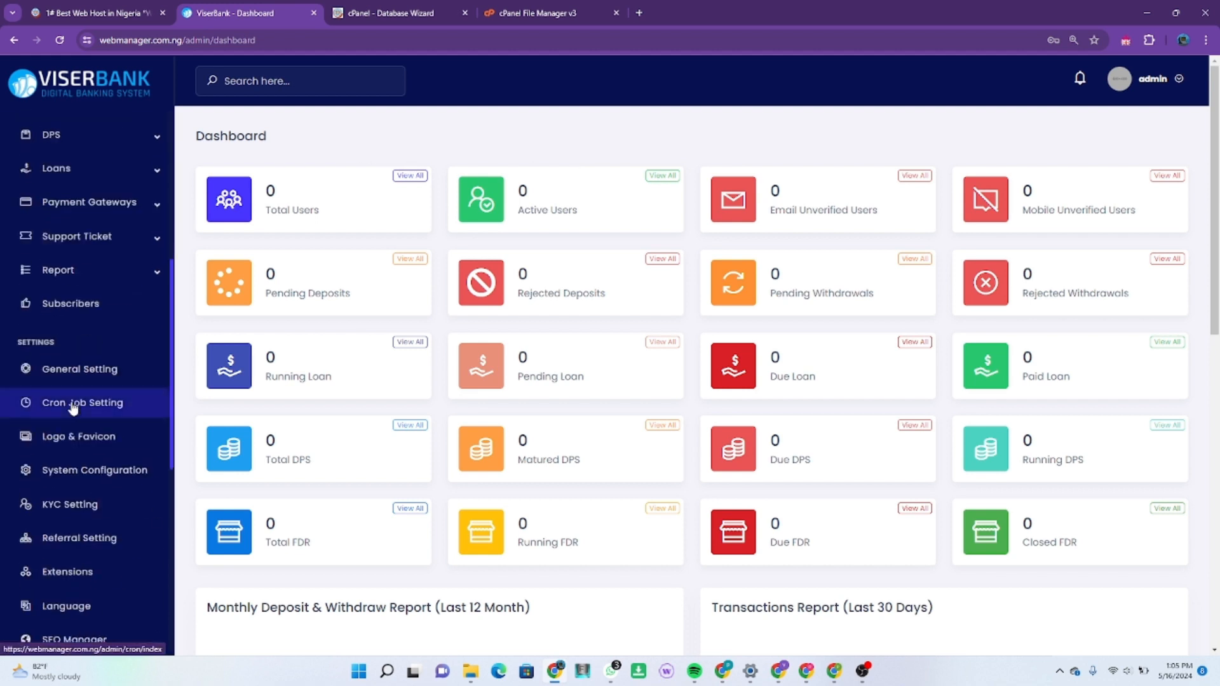
pyautogui.scroll(-6, 73, 408)
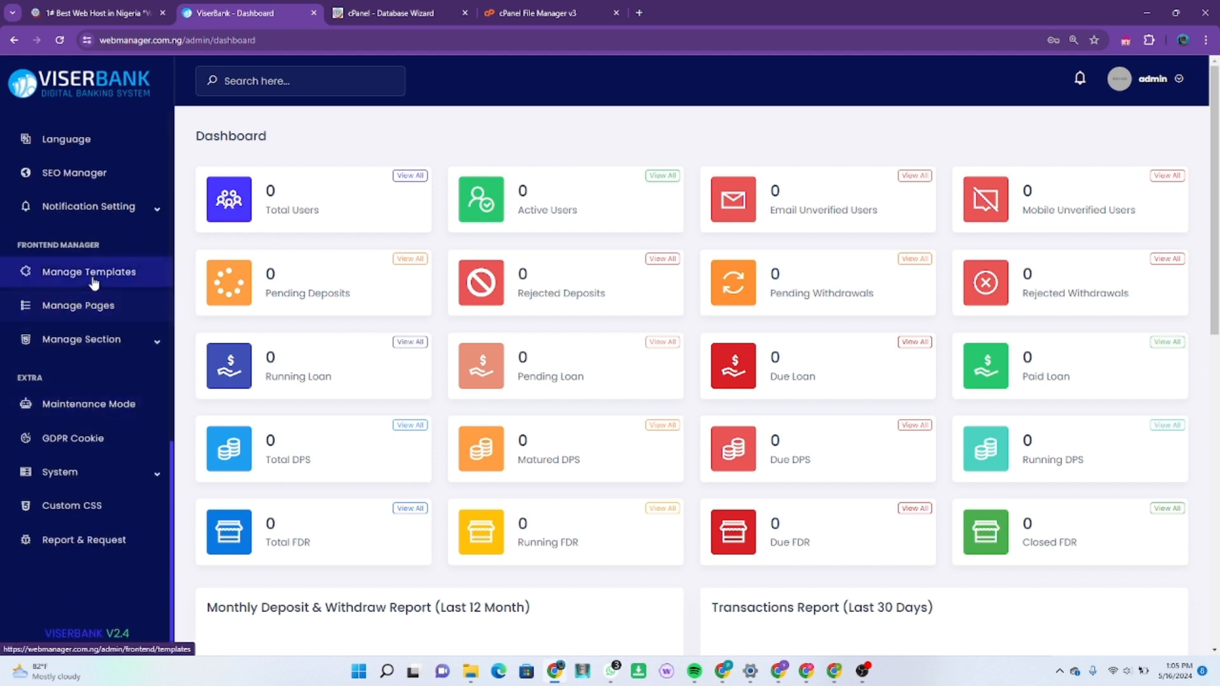
pyautogui.scroll(1, 98, 365)
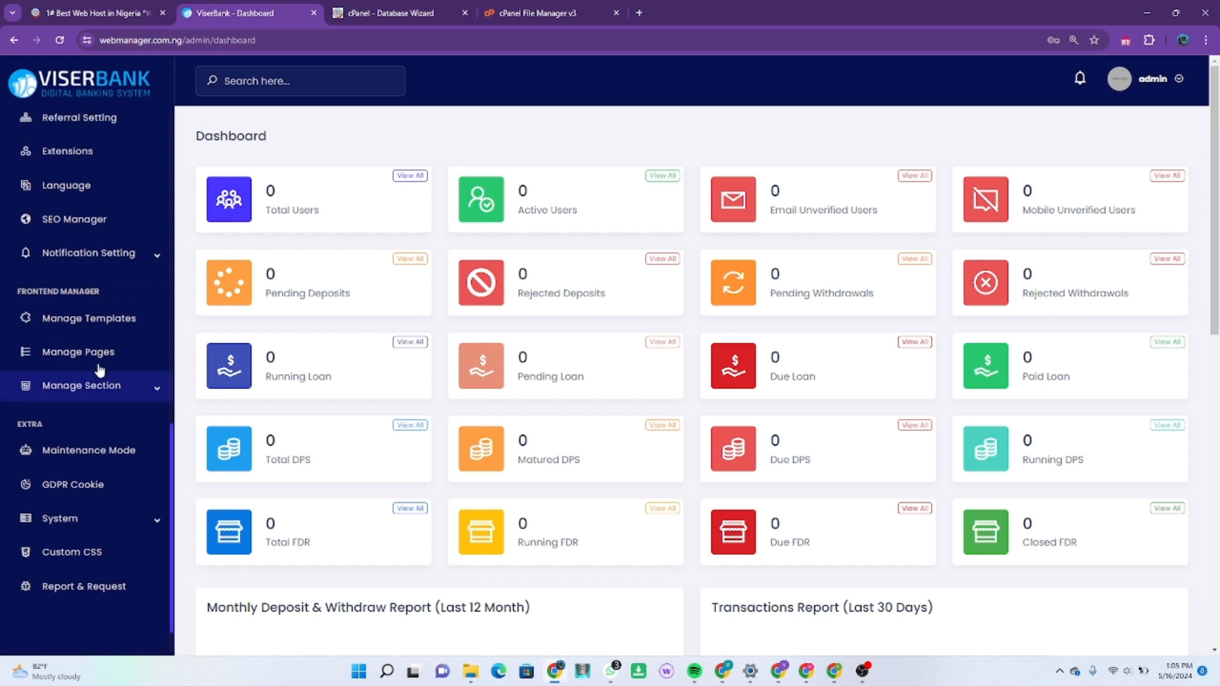
pyautogui.scroll(2, 99, 365)
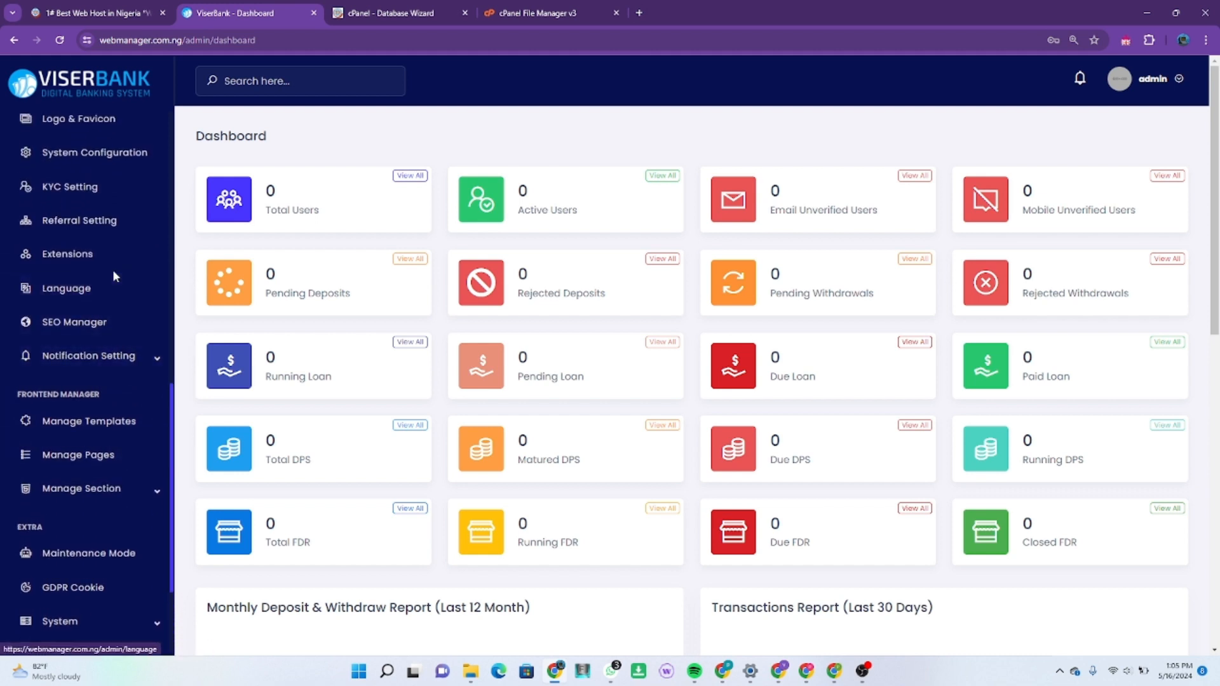
pyautogui.scroll(2, 112, 276)
# Step: Go through System Configuration to the Email Setting page under Notification Setting
pyautogui.click(112, 236)
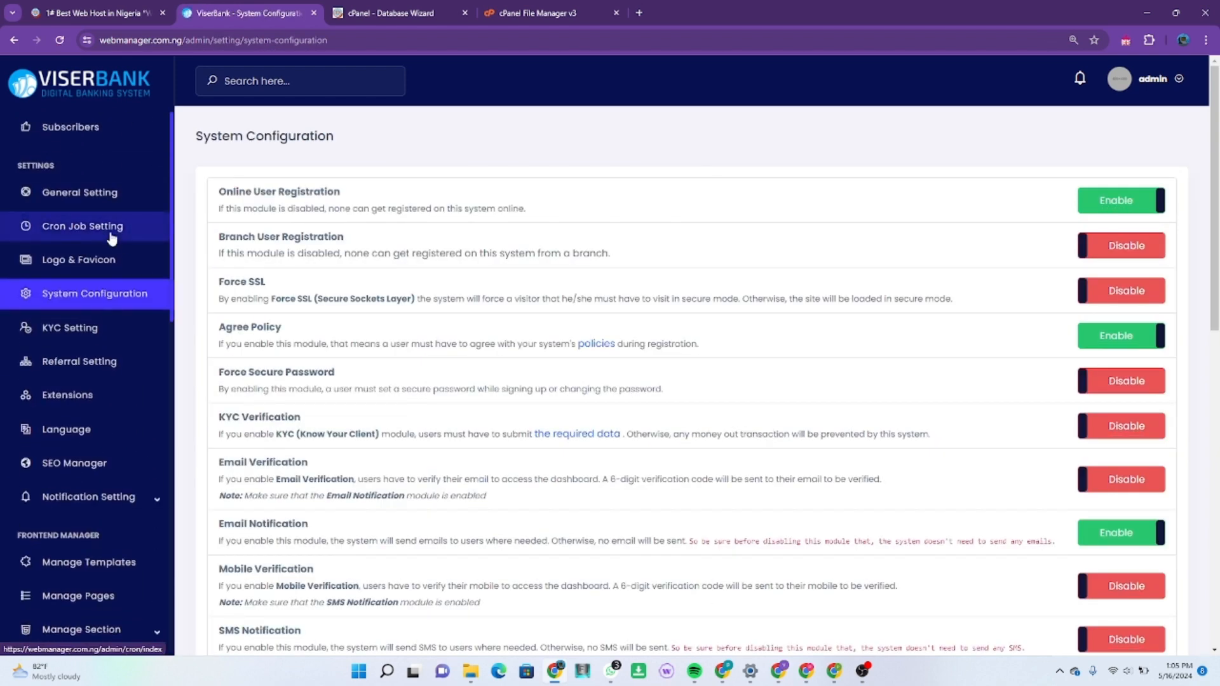
pyautogui.click(107, 207)
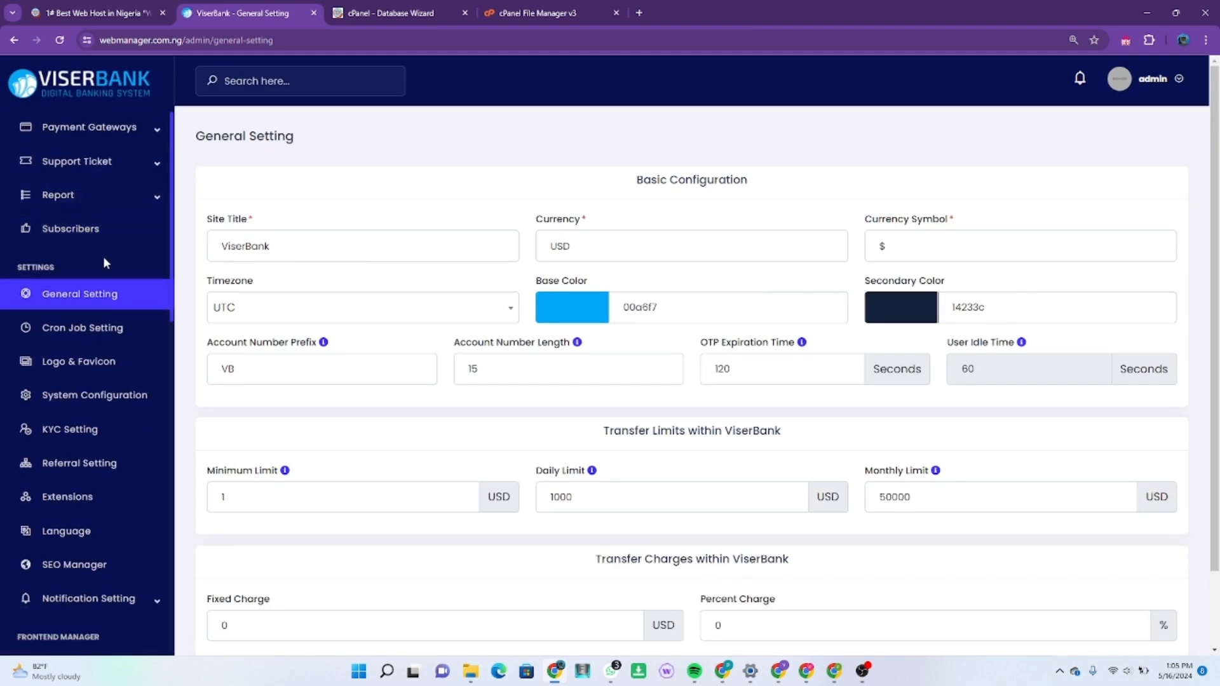
pyautogui.scroll(-2, 103, 257)
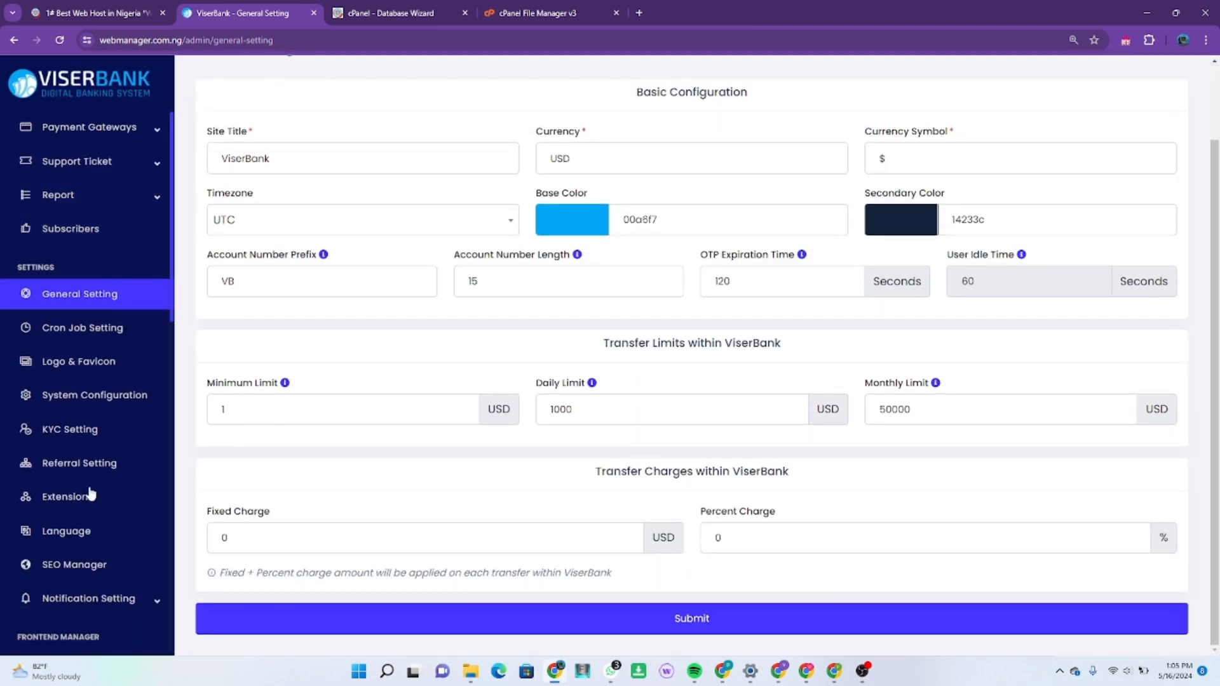
pyautogui.click(125, 601)
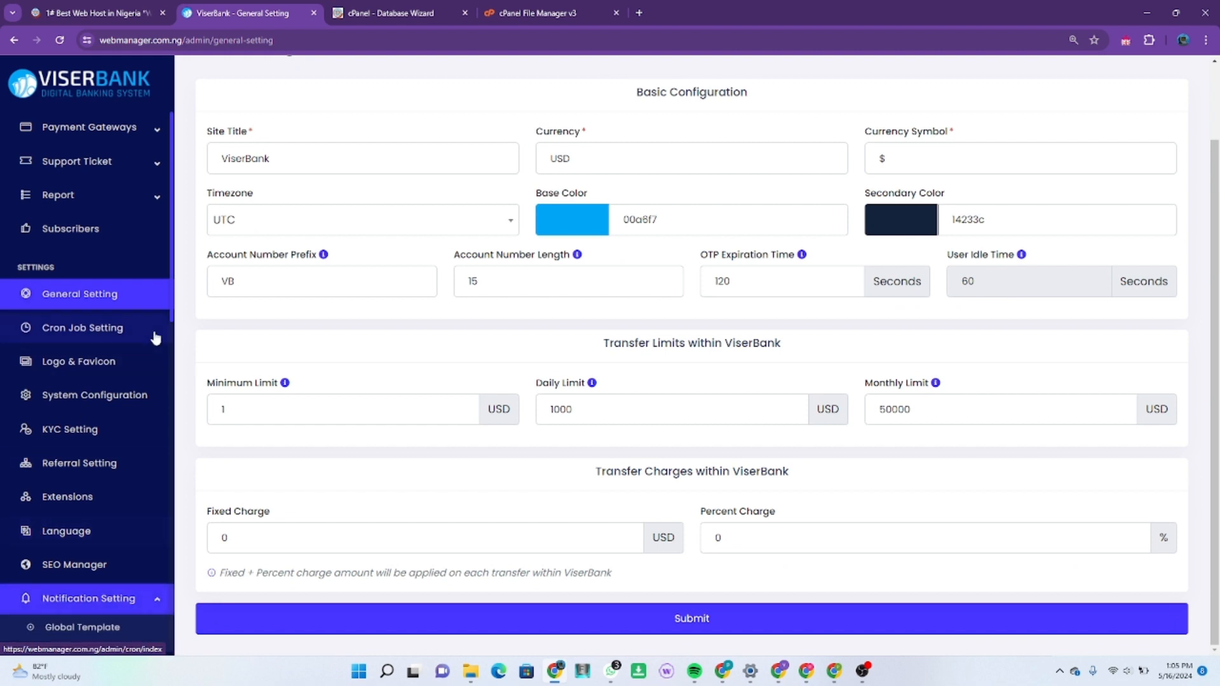
pyautogui.scroll(3, 102, 470)
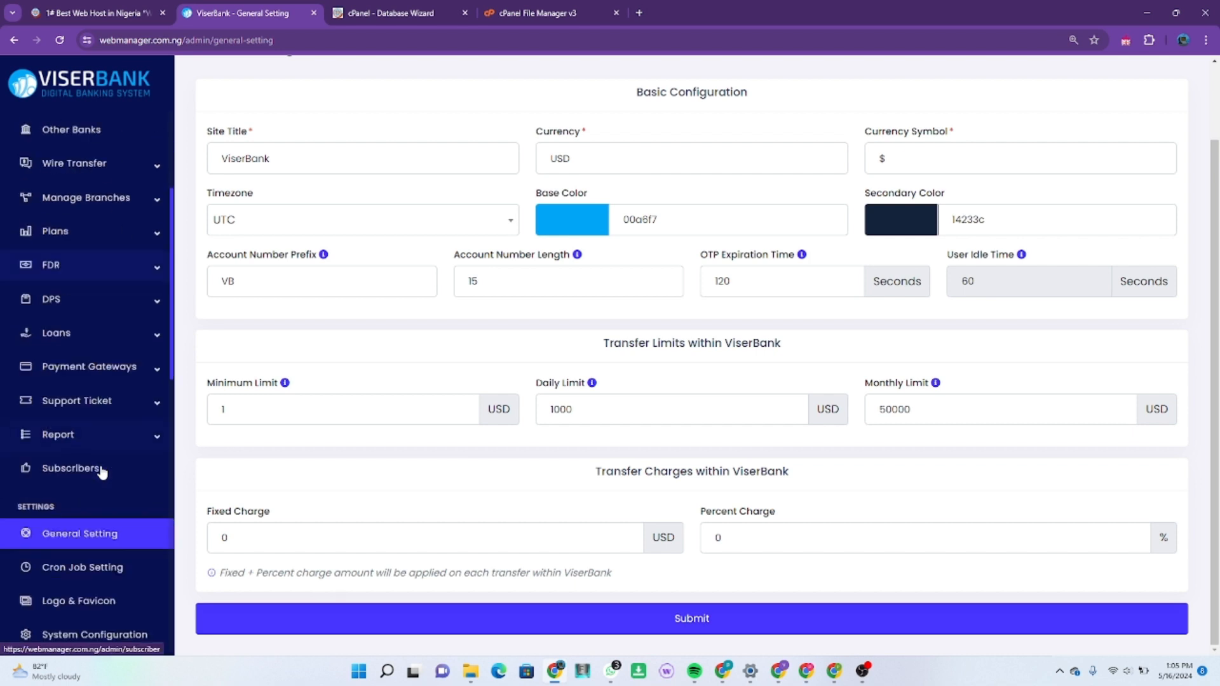
pyautogui.scroll(-7, 115, 473)
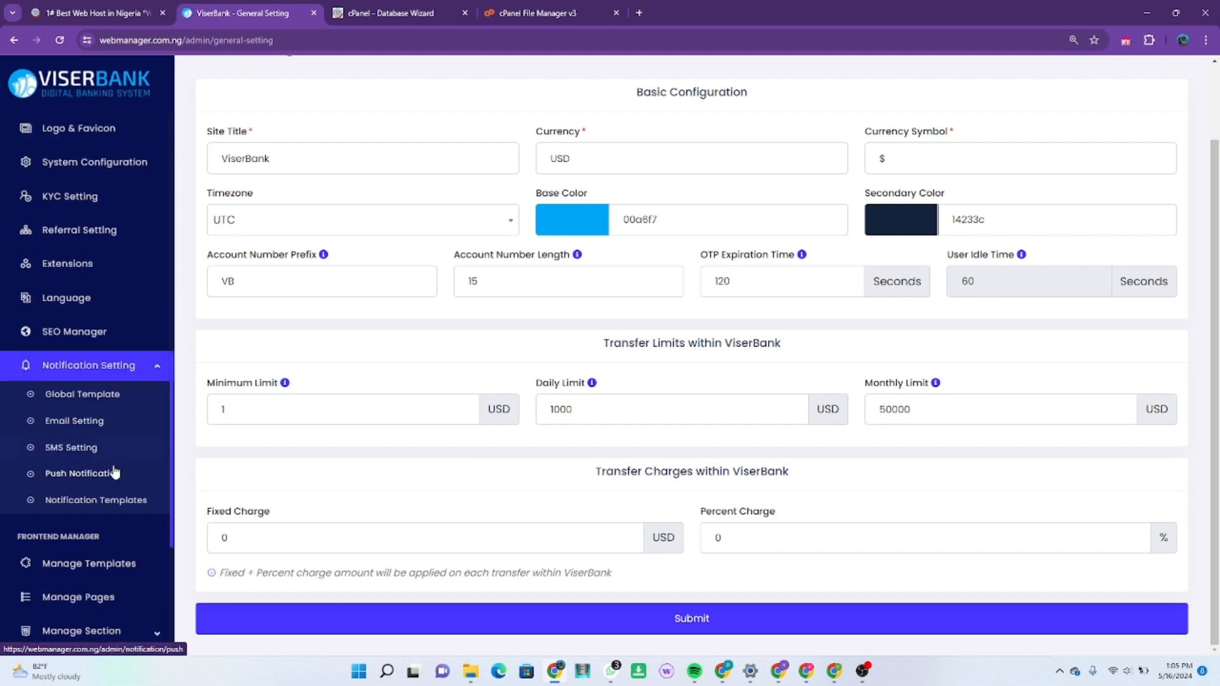
pyautogui.click(80, 419)
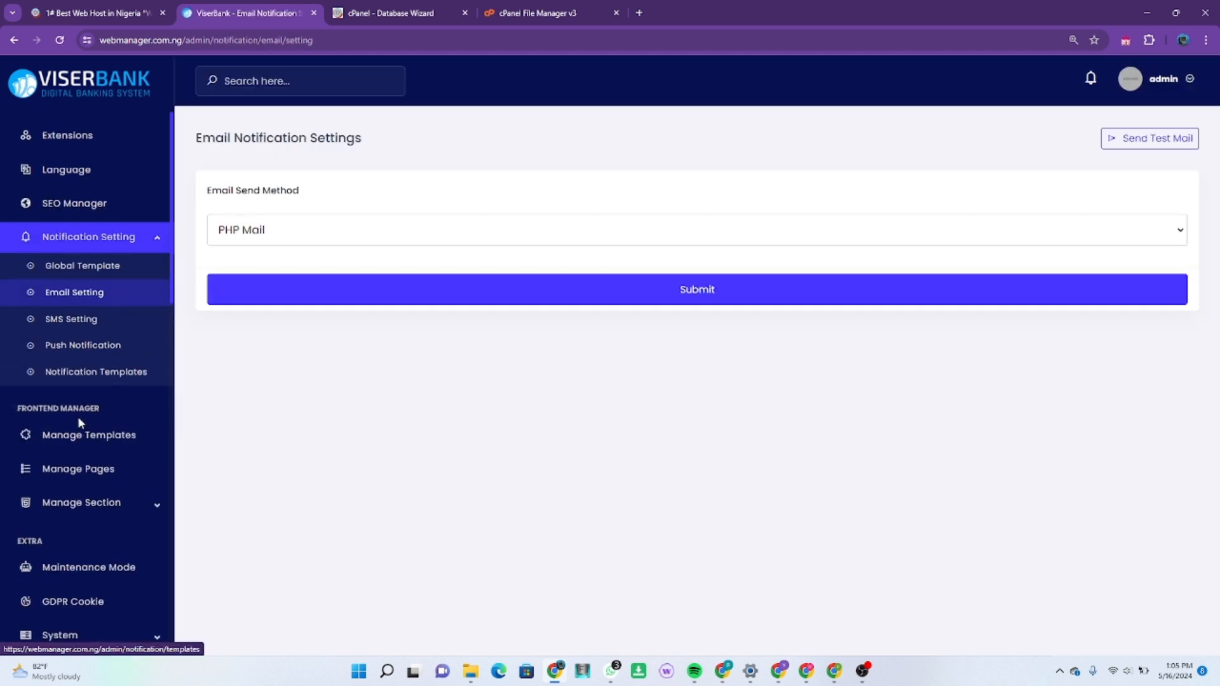
# Step: Change the email send method from PHP Mail to SMTP, then go to the cPanel File Manager
pyautogui.click(402, 239)
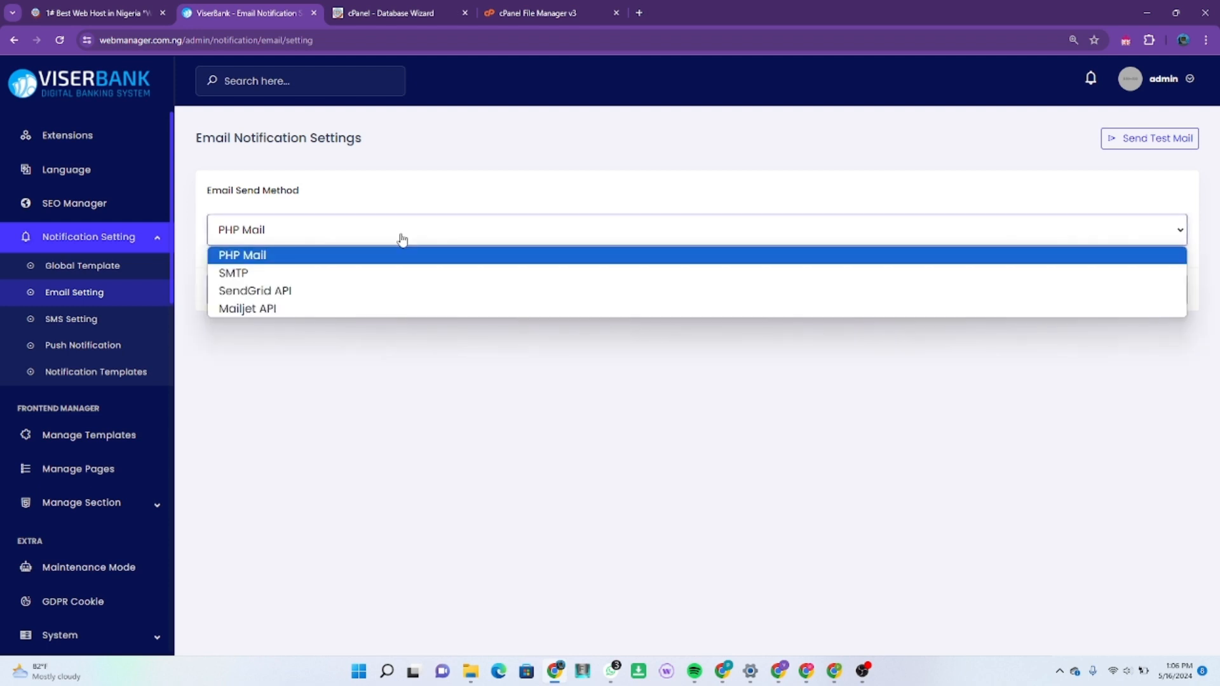
pyautogui.click(356, 274)
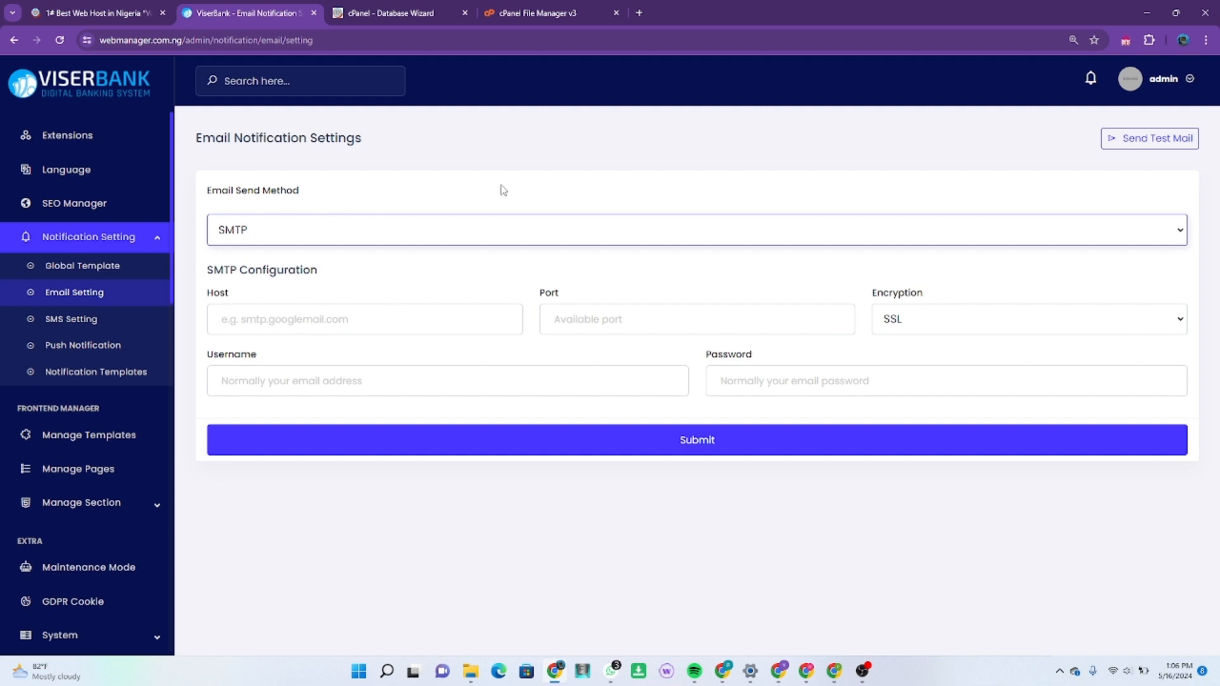
pyautogui.click(540, 13)
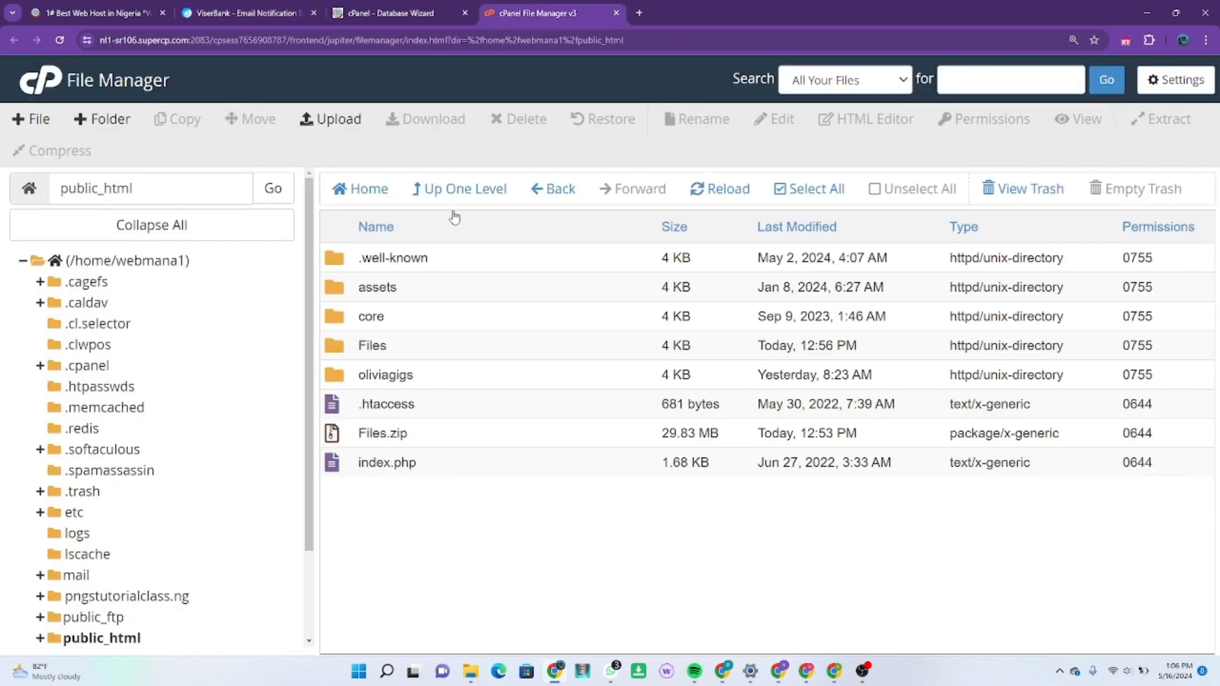
# Step: Find the Email Accounts tool by searching 'email' in cPanel and start a new account
pyautogui.click(376, 13)
pyautogui.click(834, 83)
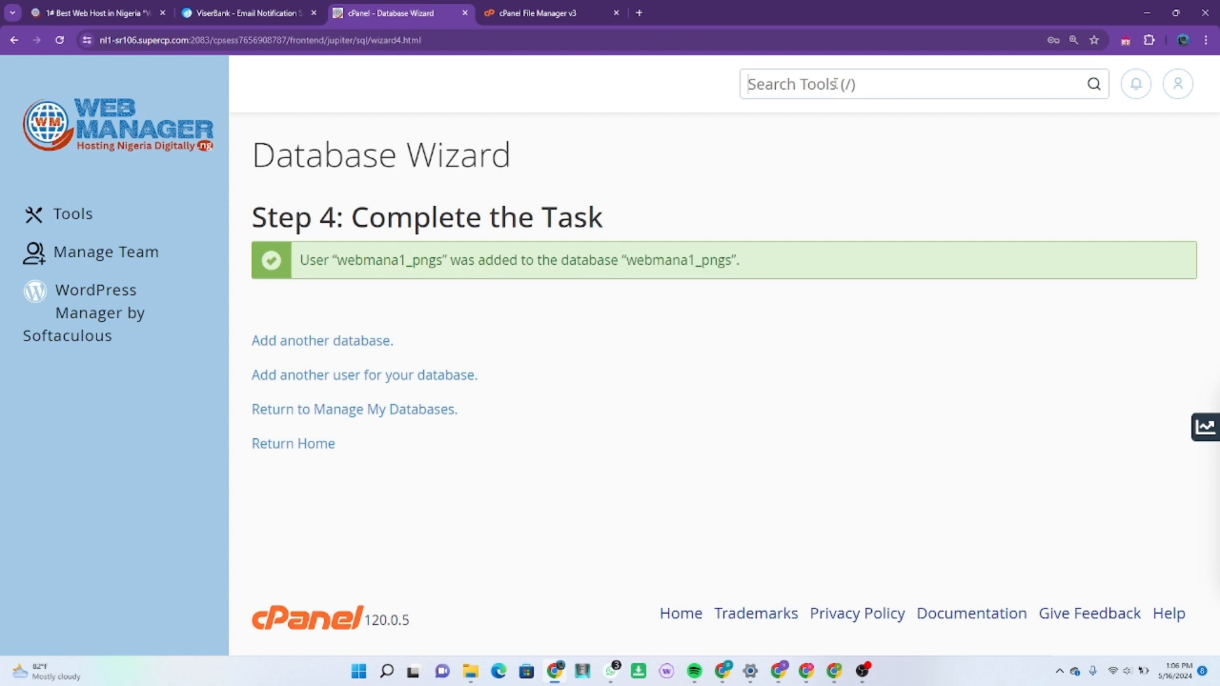
pyautogui.write('e')
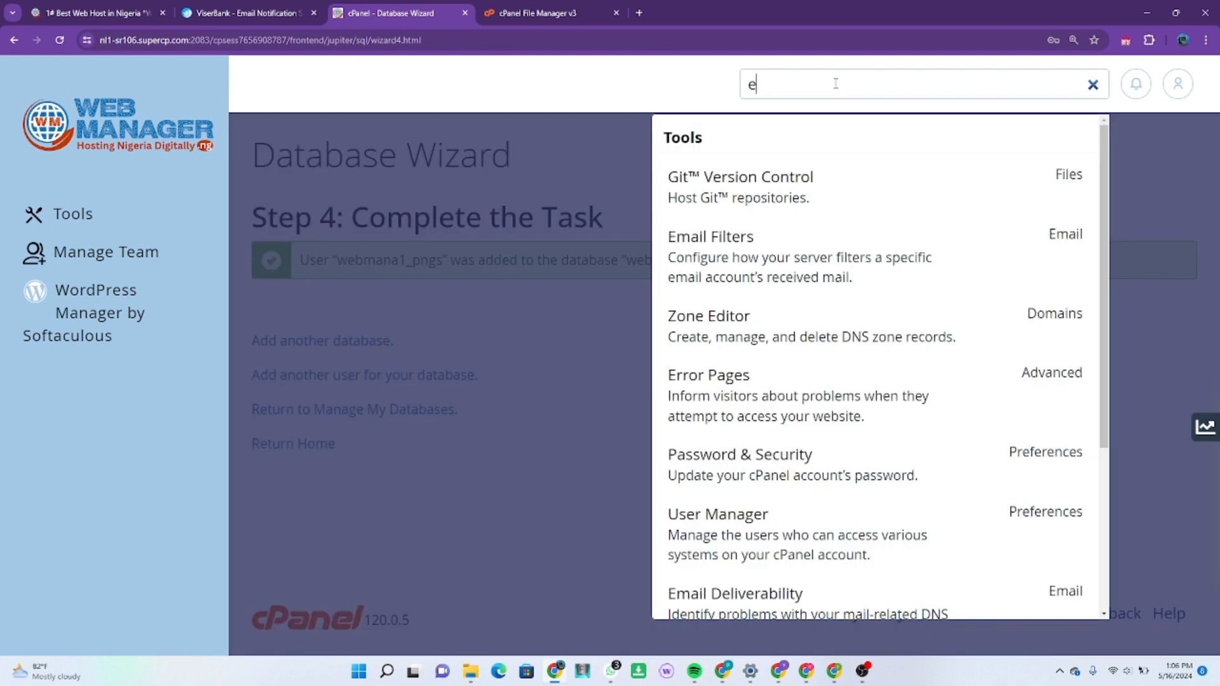
pyautogui.write('mail')
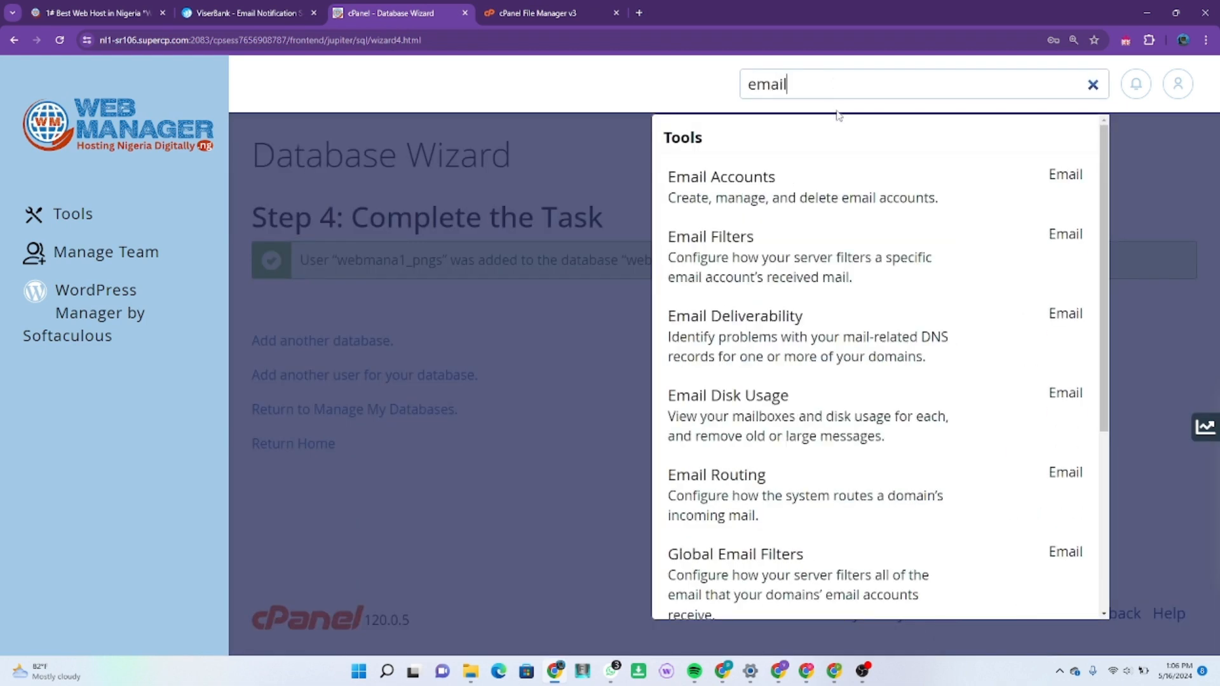
pyautogui.click(794, 191)
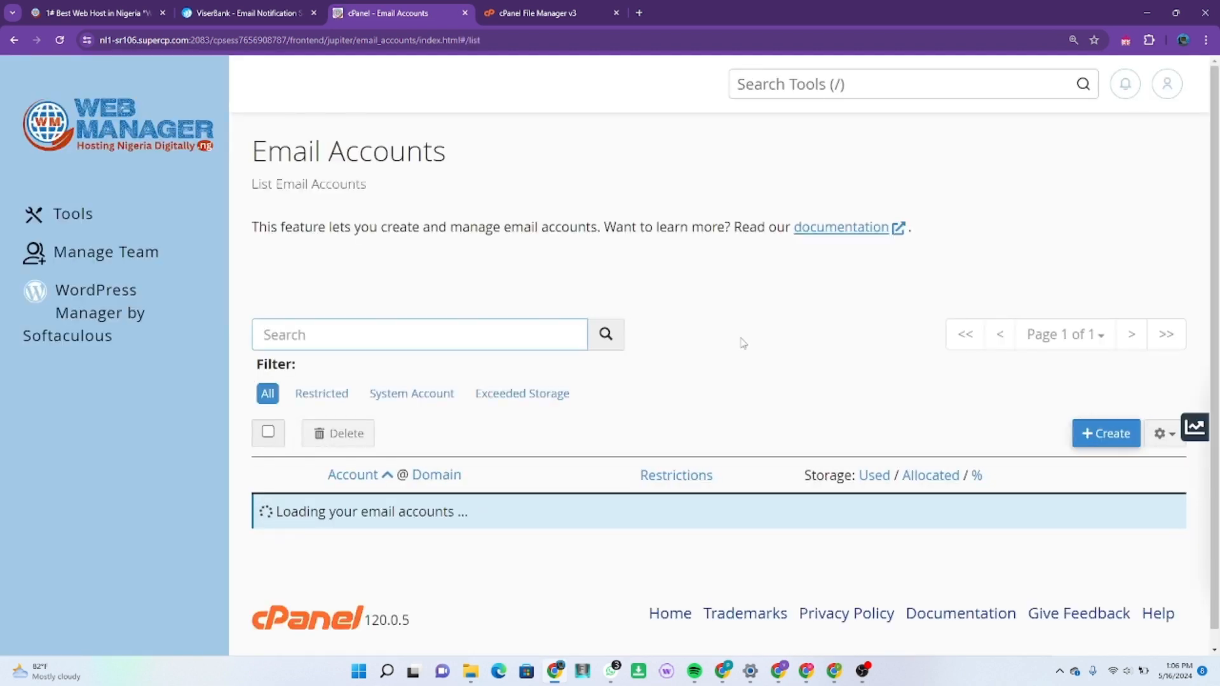
pyautogui.click(1114, 435)
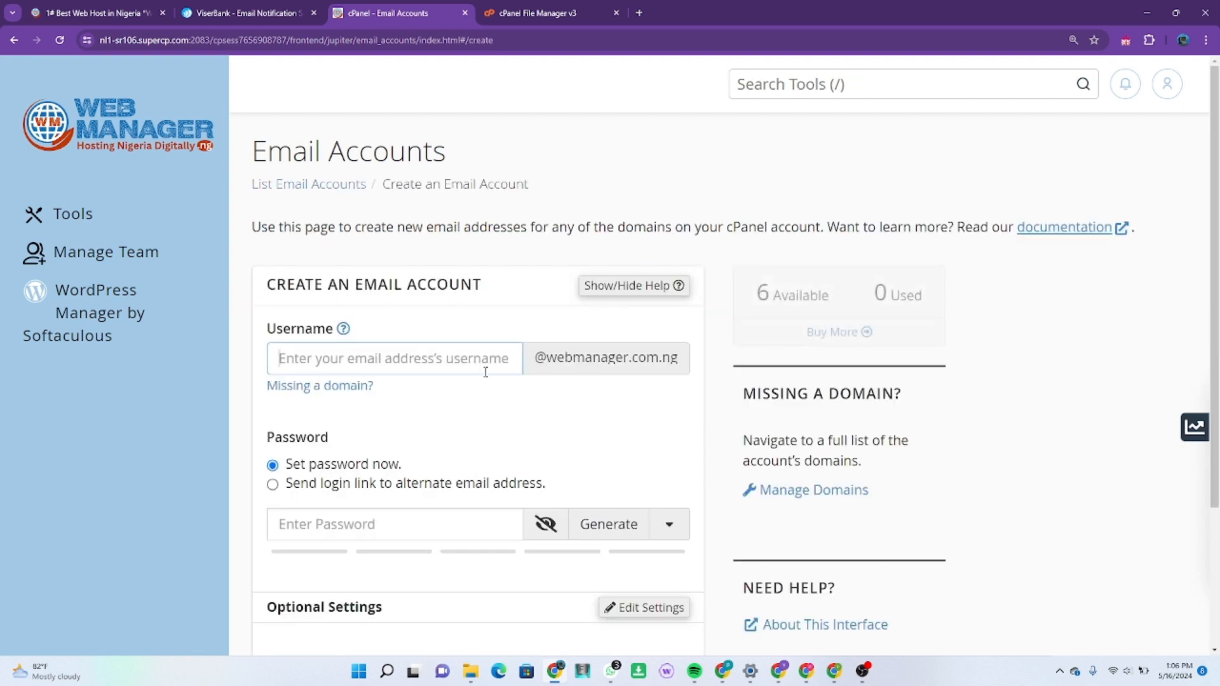
pyautogui.click(485, 372)
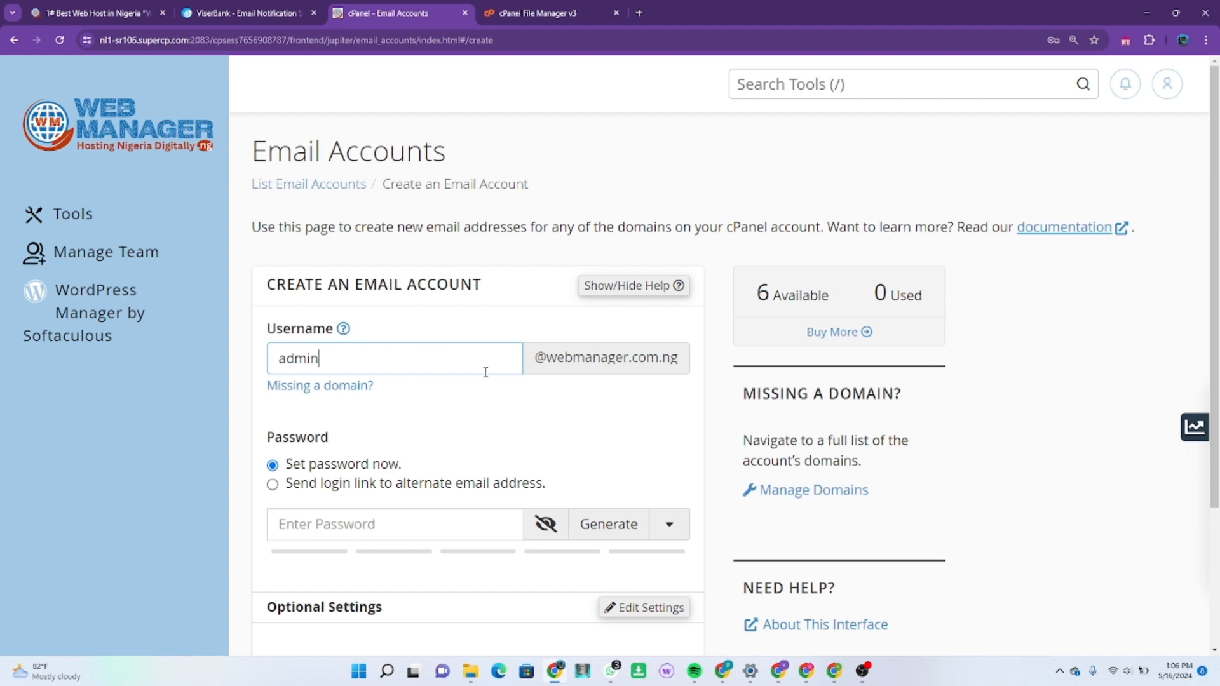
pyautogui.click(398, 519)
pyautogui.write('*****')
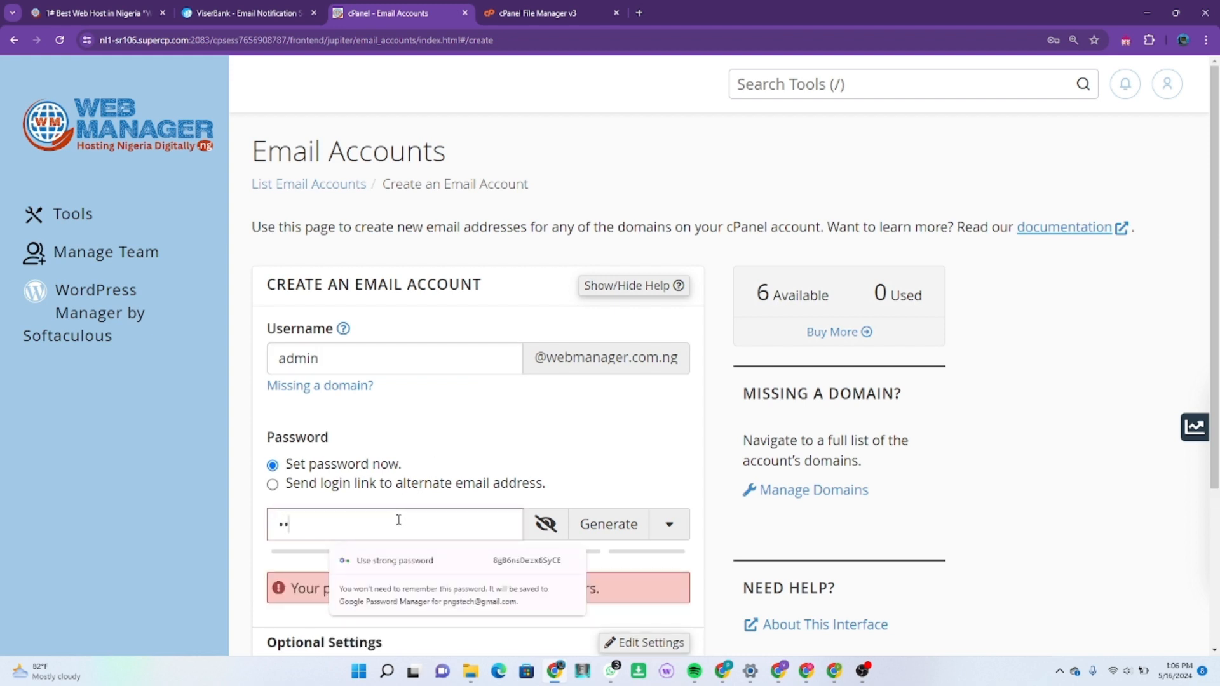
pyautogui.write('*****')
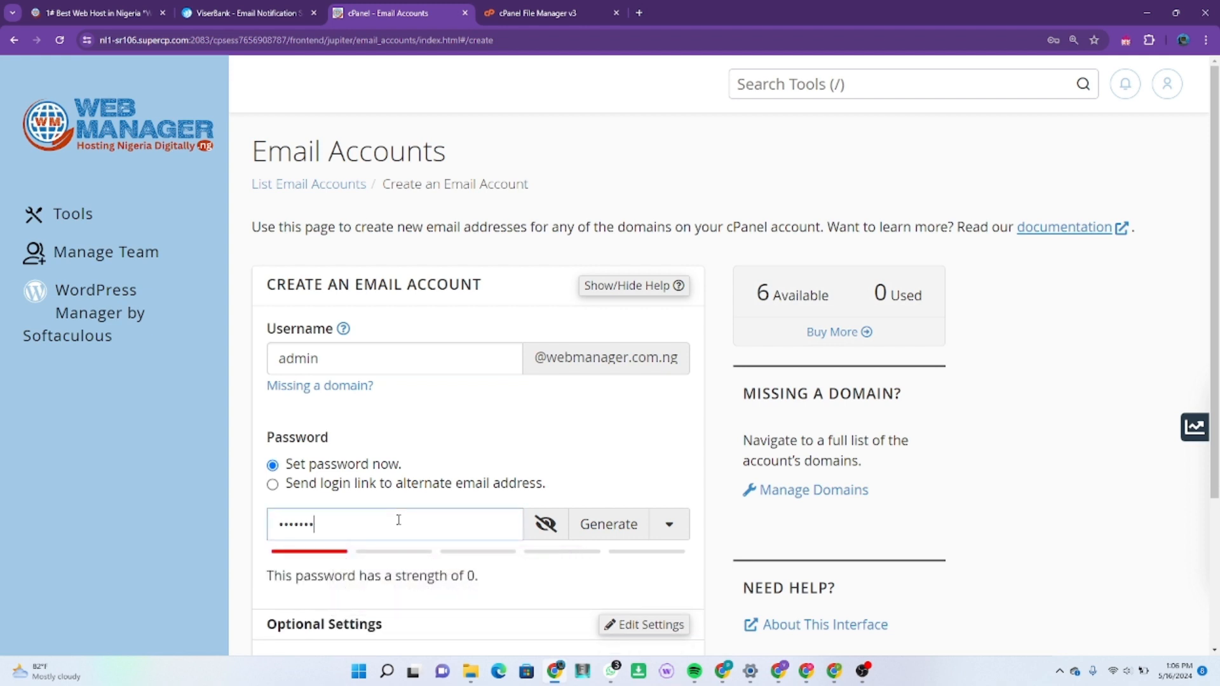
pyautogui.press('BackSpace')
pyautogui.press('BackSpace')
pyautogui.press('BackSpace')
pyautogui.press('BackSpace')
pyautogui.press('BackSpace')
pyautogui.press('BackSpace')
pyautogui.press('BackSpace')
pyautogui.press('BackSpace')
pyautogui.press('BackSpace')
pyautogui.press('BackSpace')
pyautogui.write('*****')
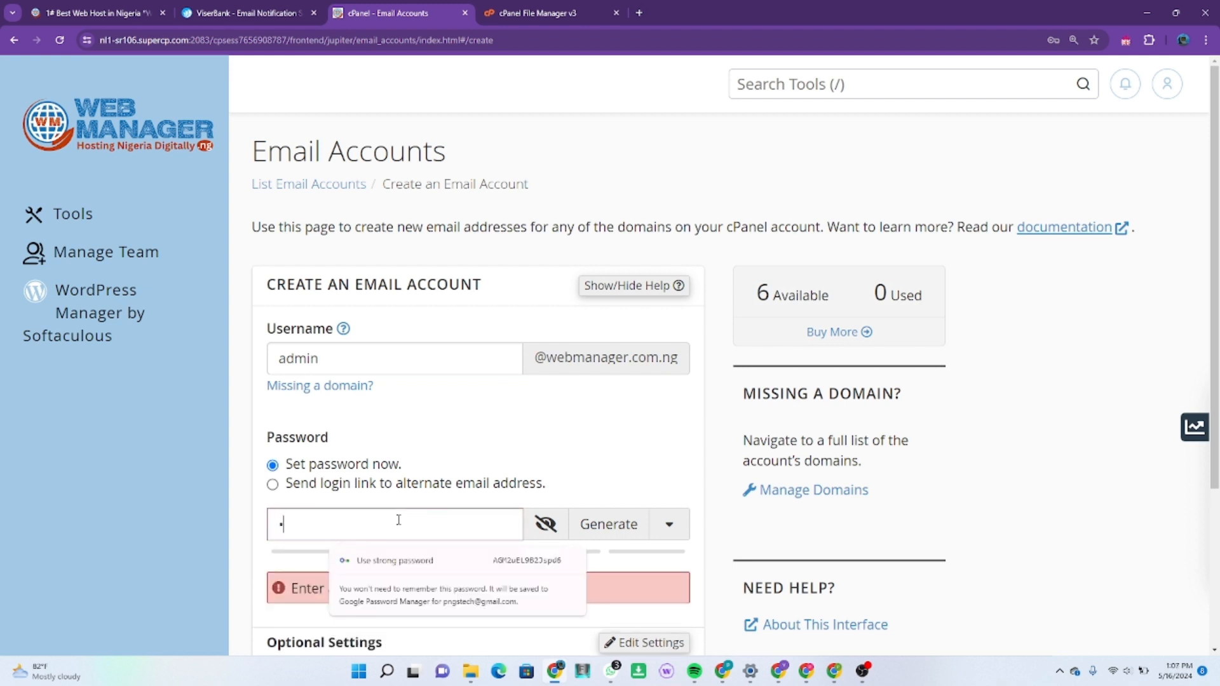
pyautogui.write('*****')
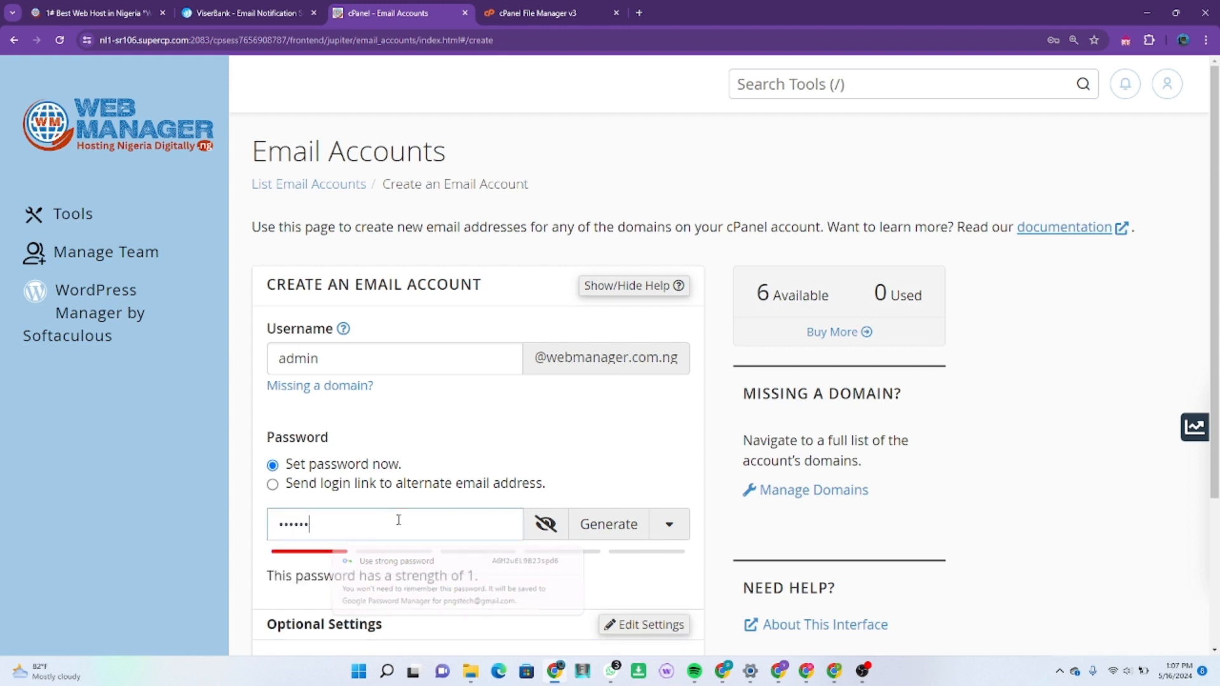
pyautogui.write('***')
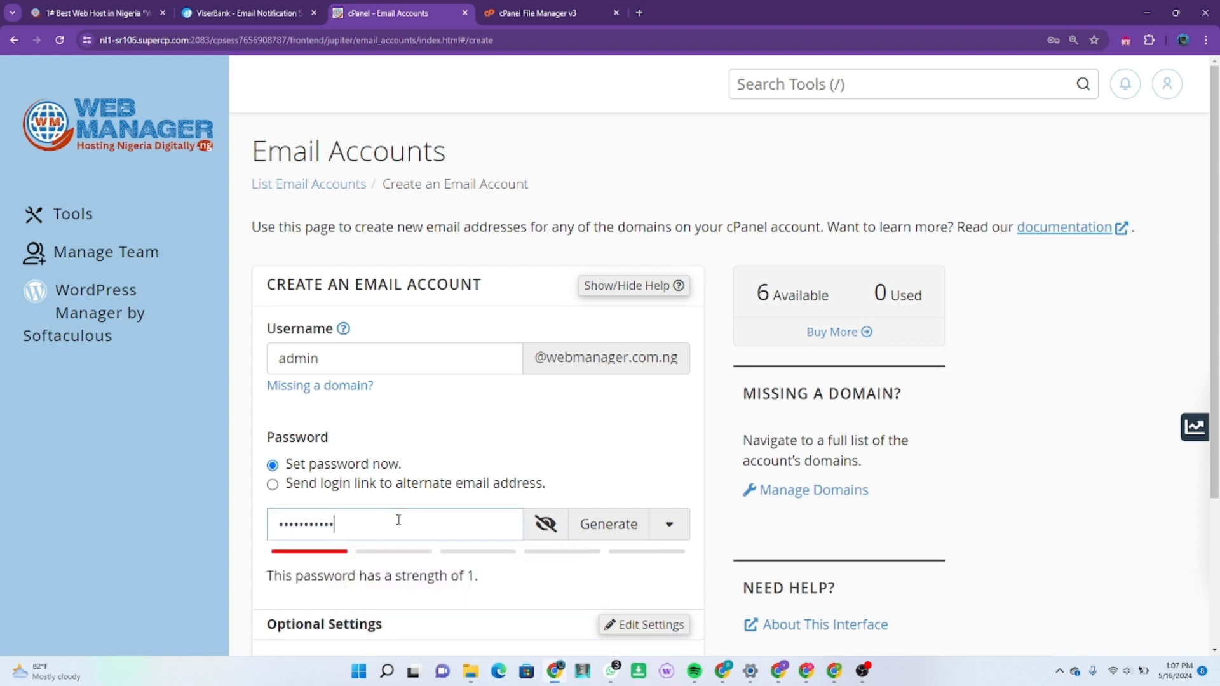
pyautogui.write('!')
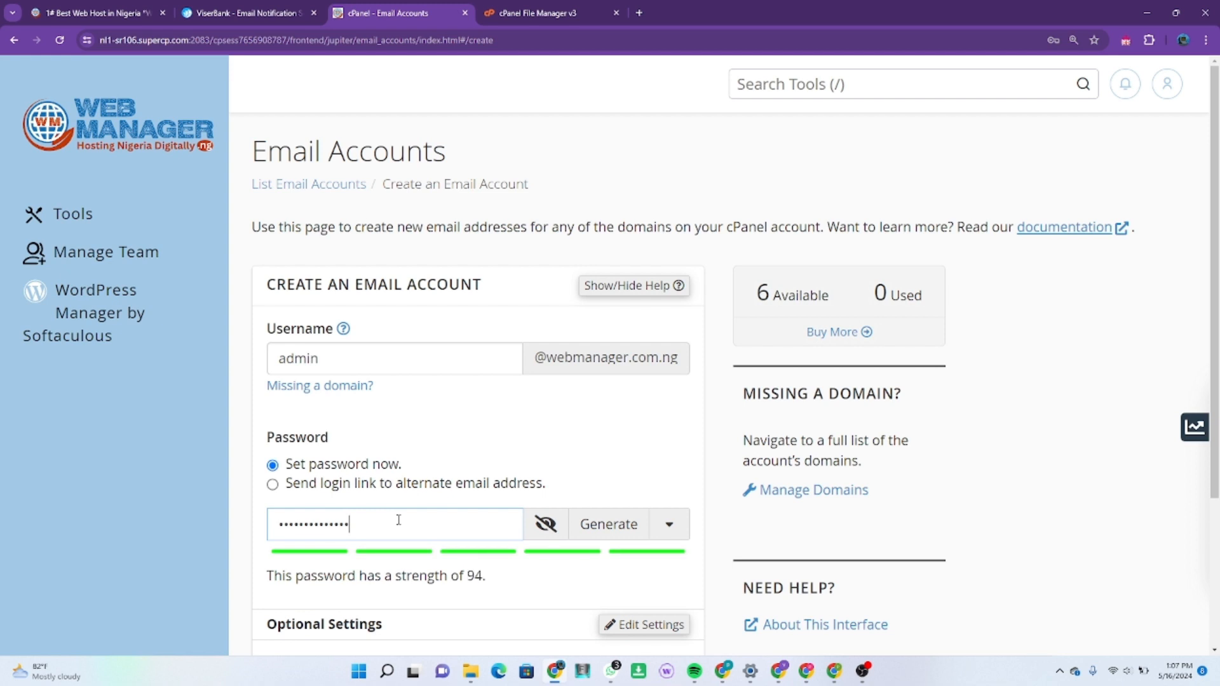
pyautogui.click(536, 528)
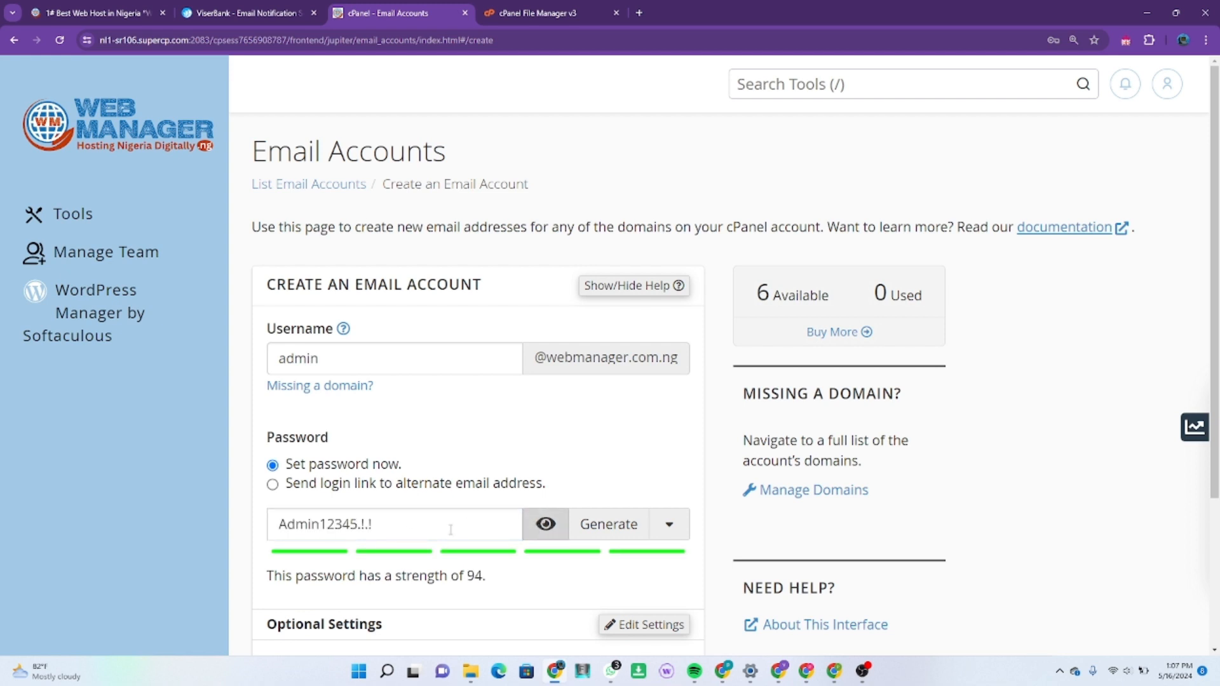
pyautogui.scroll(-3, 450, 529)
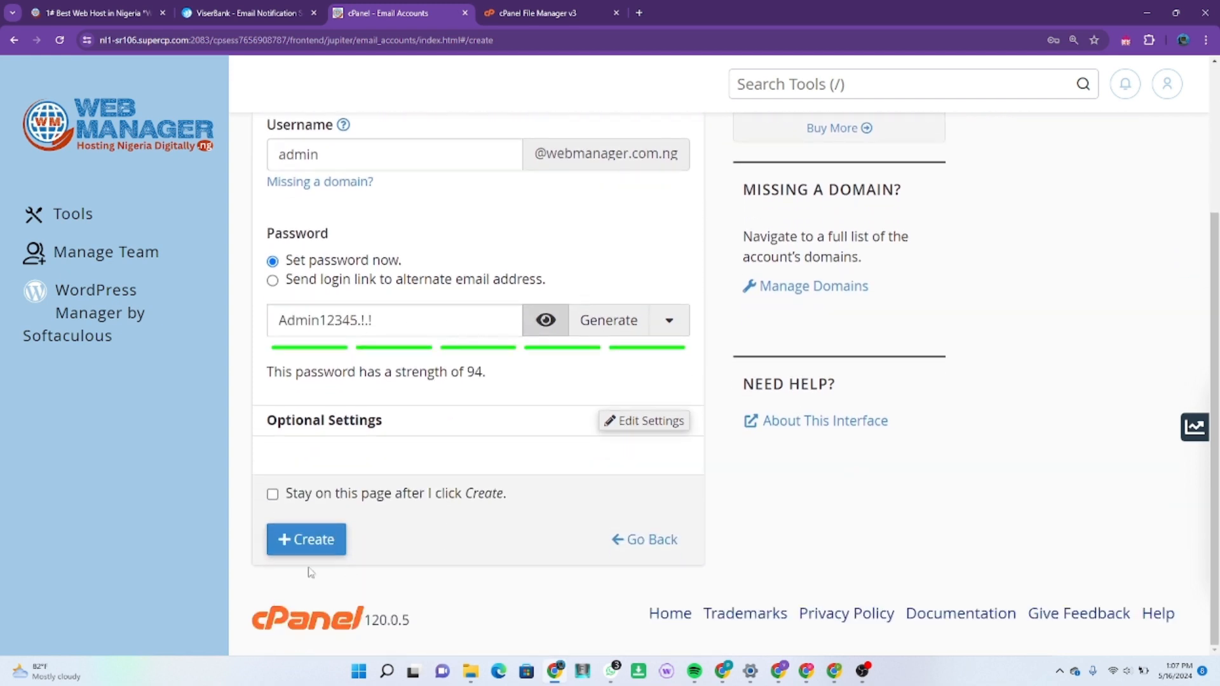
pyautogui.click(302, 541)
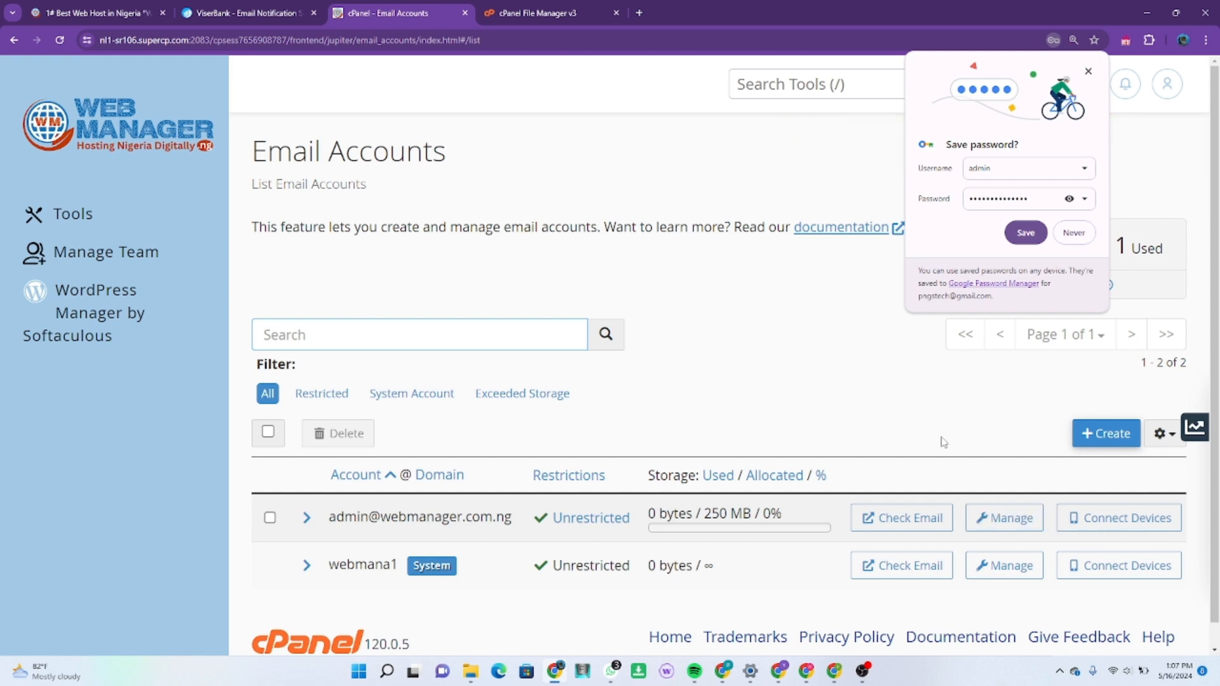
# Step: Launch Webmail for the new admin mailbox in a new tab
pyautogui.click(926, 521)
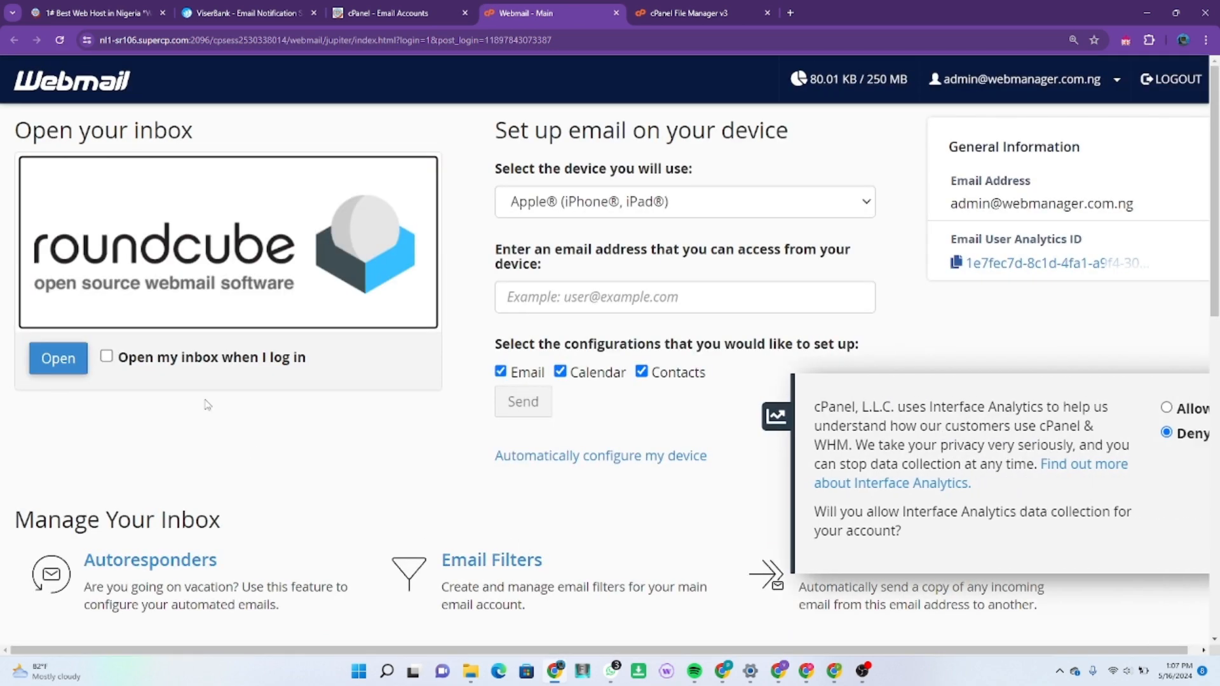
# Step: Open the Client configuration settings email in Roundcube and select the outgoing server mail.webmanager.com.ng
pyautogui.click(51, 372)
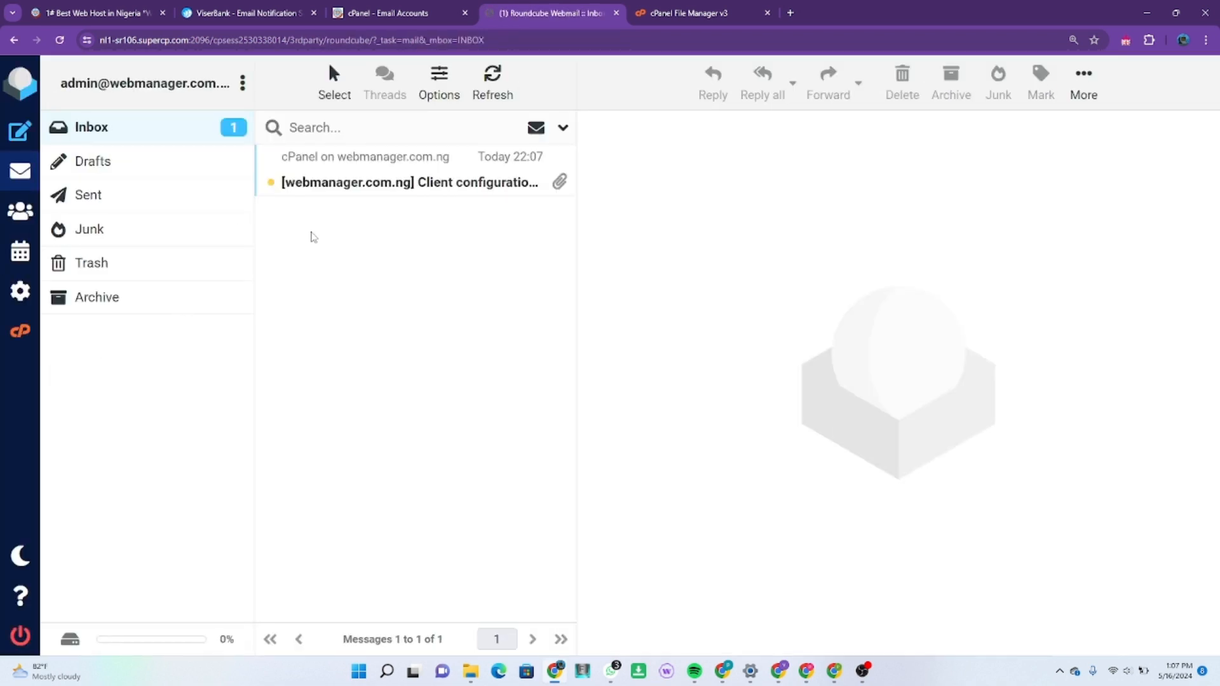
pyautogui.click(429, 169)
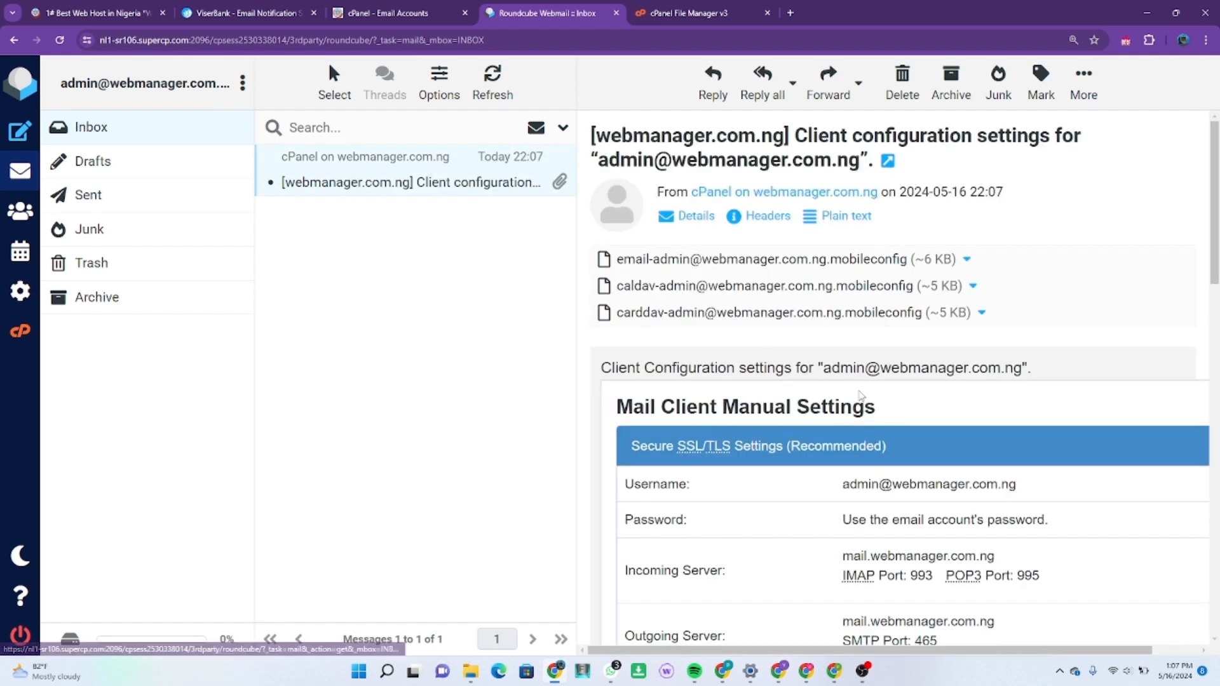
pyautogui.scroll(-4, 858, 397)
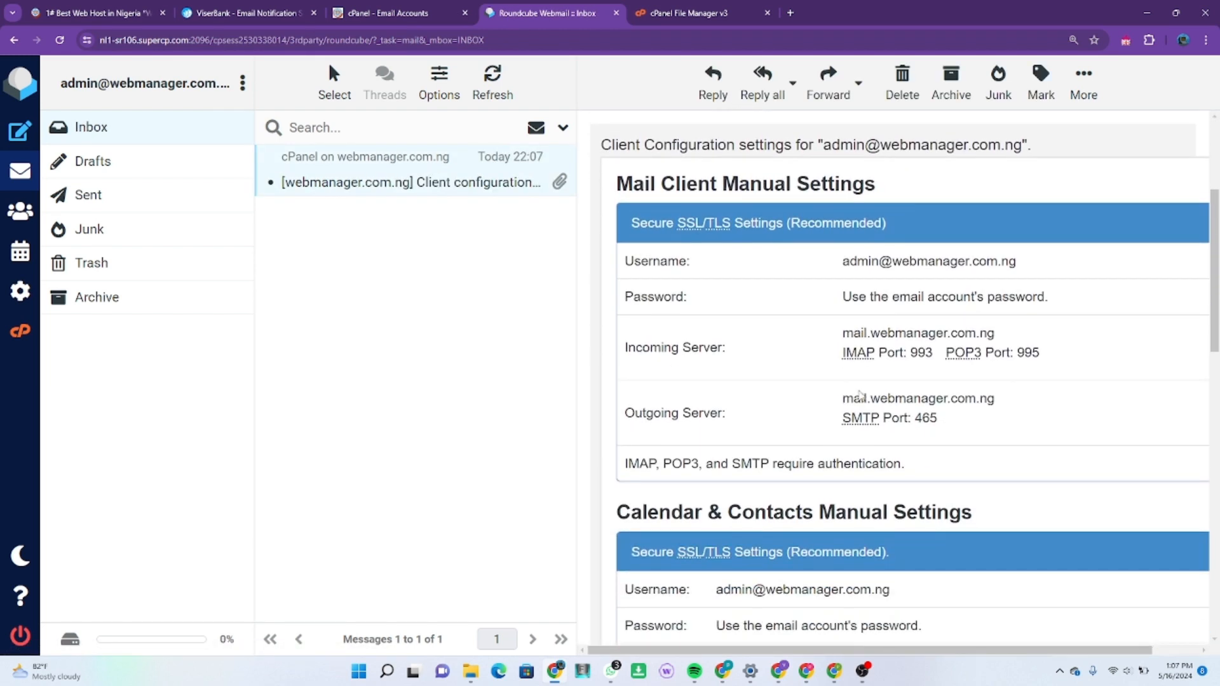
pyautogui.scroll(-5, 859, 397)
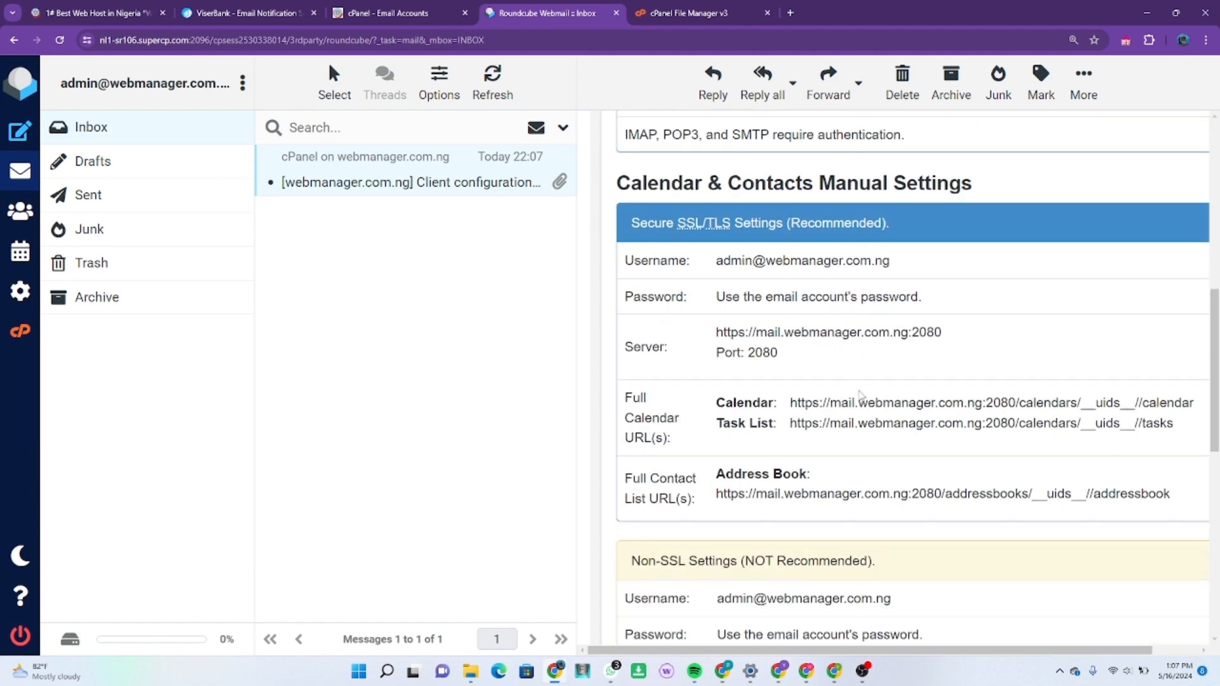
pyautogui.scroll(6, 859, 397)
pyautogui.scroll(3, 860, 395)
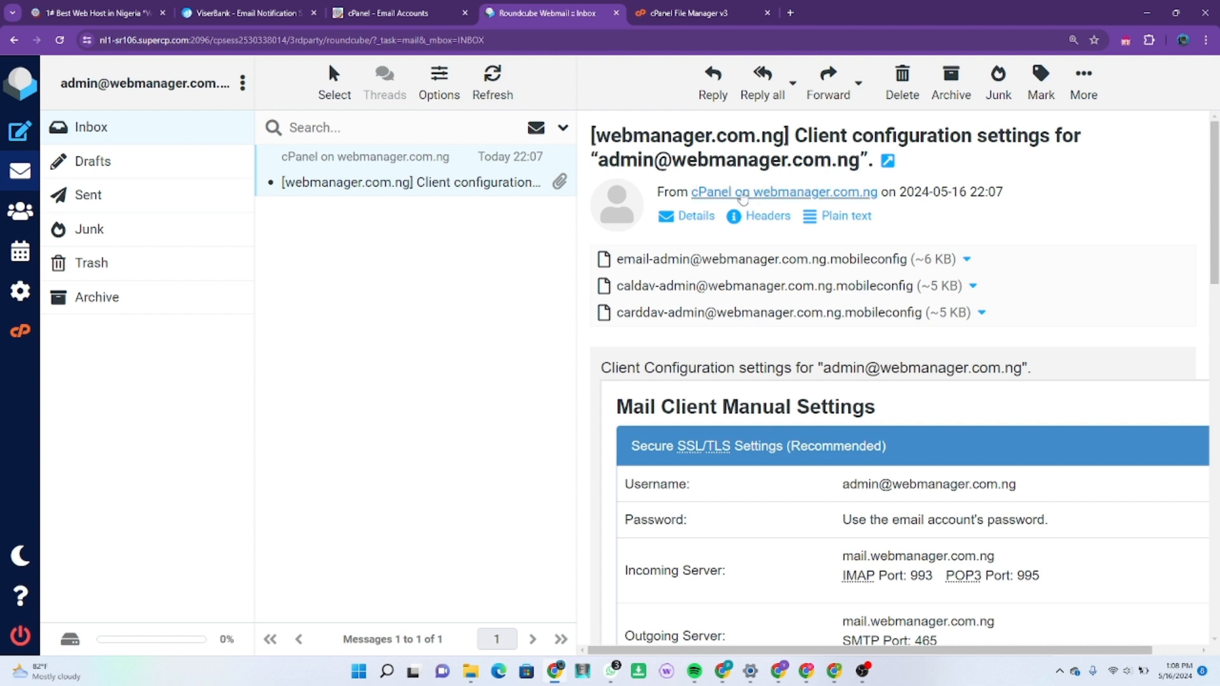
pyautogui.scroll(-1, 735, 305)
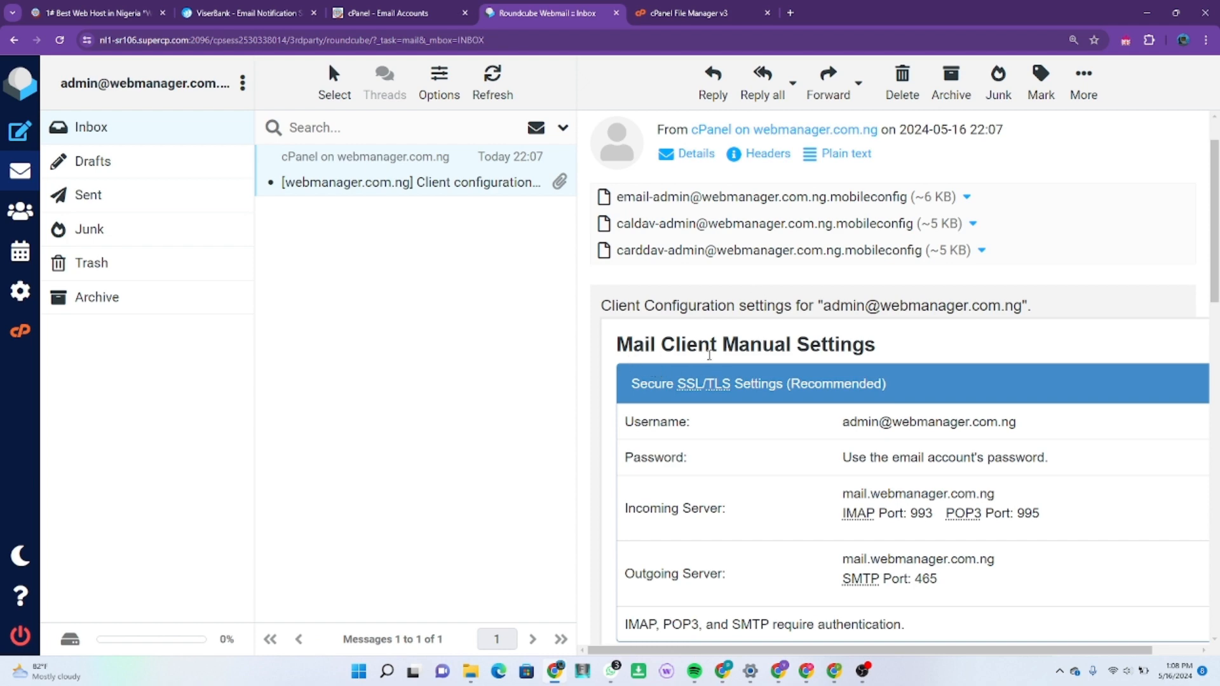
pyautogui.scroll(-1, 846, 397)
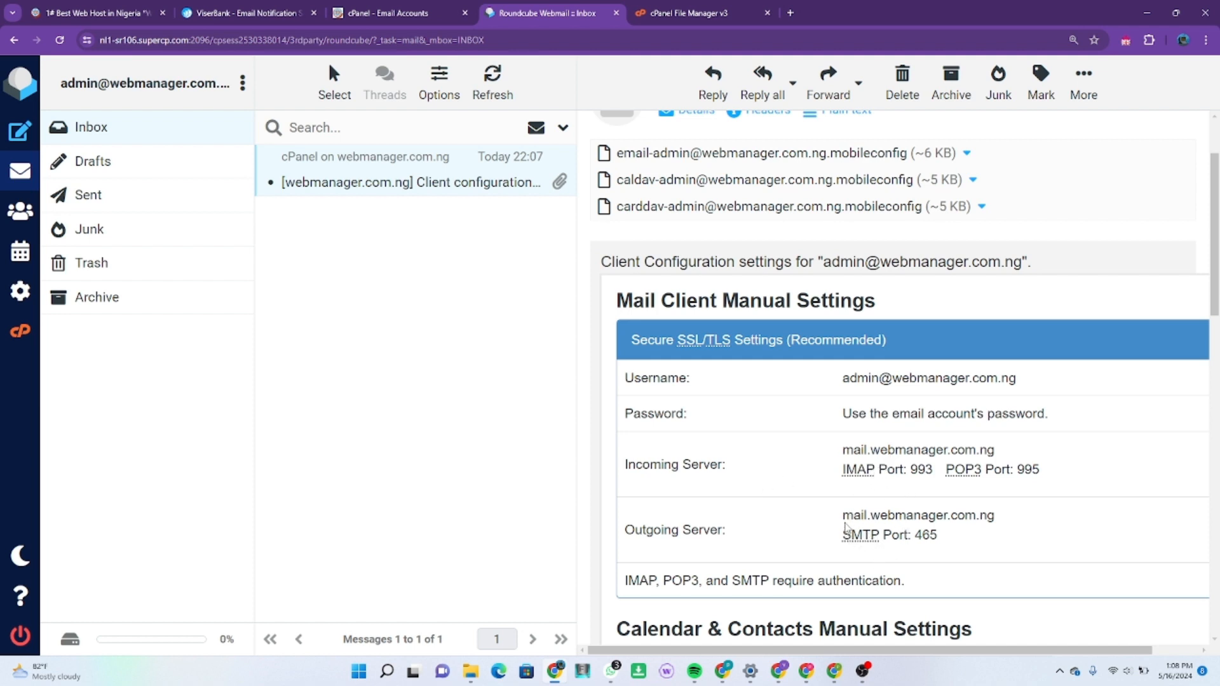
pyautogui.moveTo(844, 517); pyautogui.dragTo(1025, 515)
pyautogui.hotkey('ctrl', 'c')
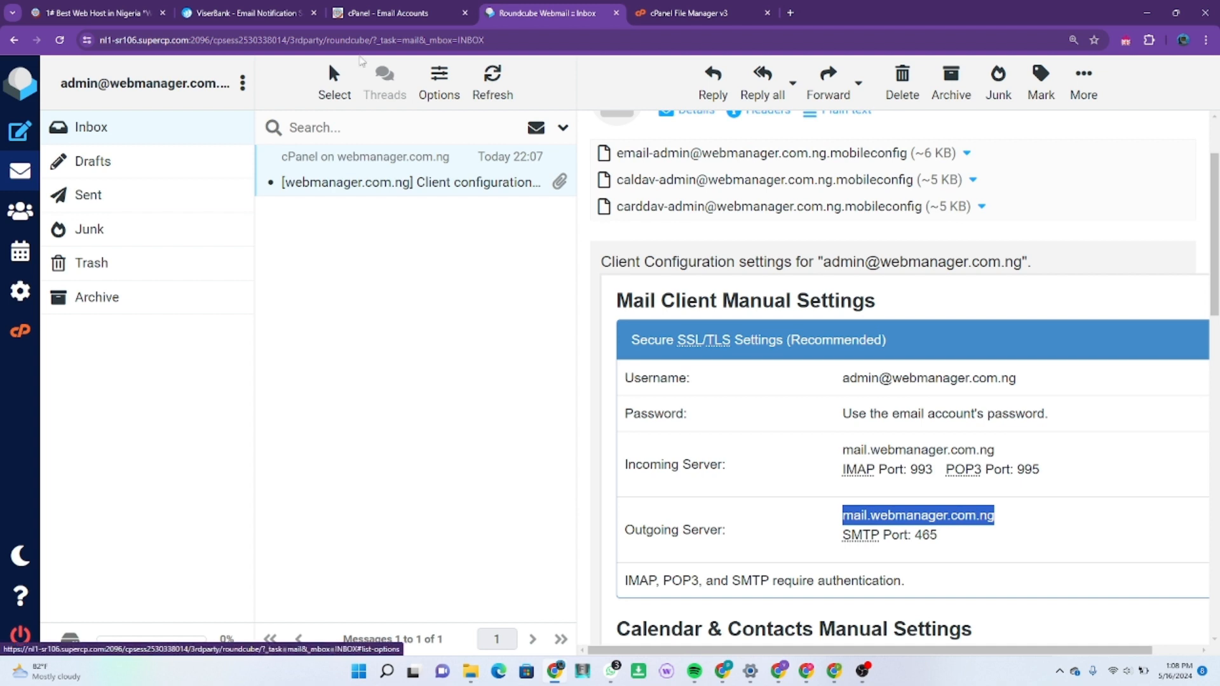
# Step: Paste mail.webmanager.com.ng as the SMTP host in ViserBank
pyautogui.click(265, 13)
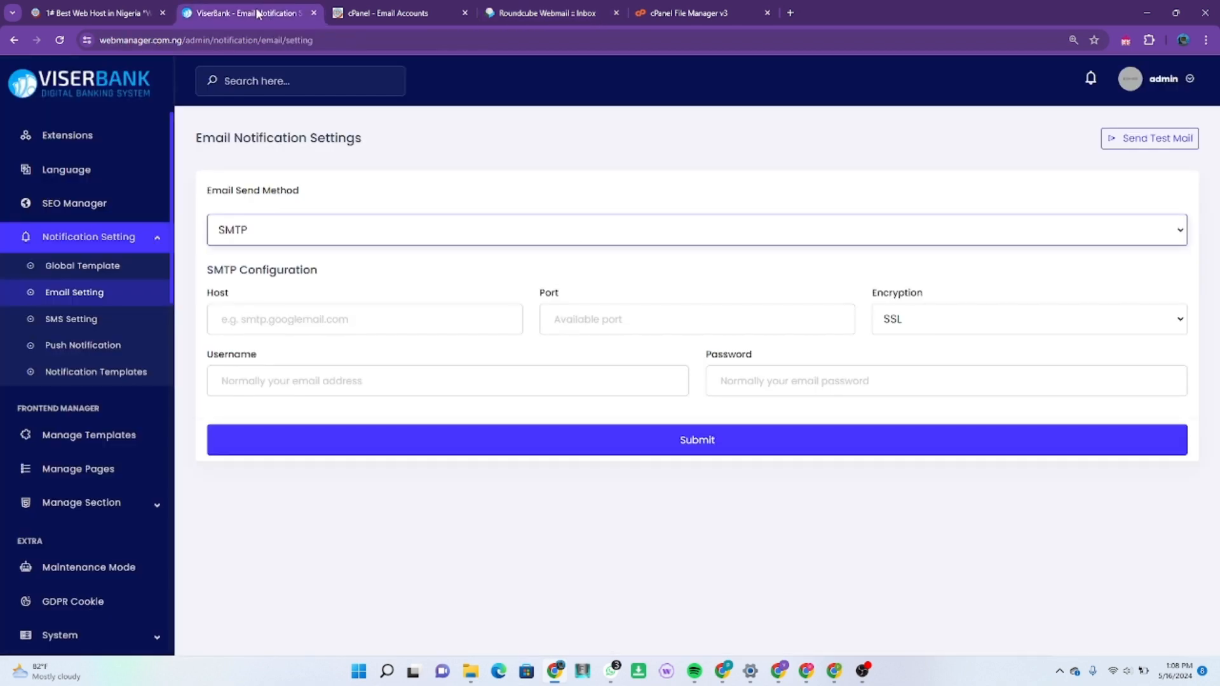
pyautogui.click(286, 319)
pyautogui.hotkey('ctrl', 'v')
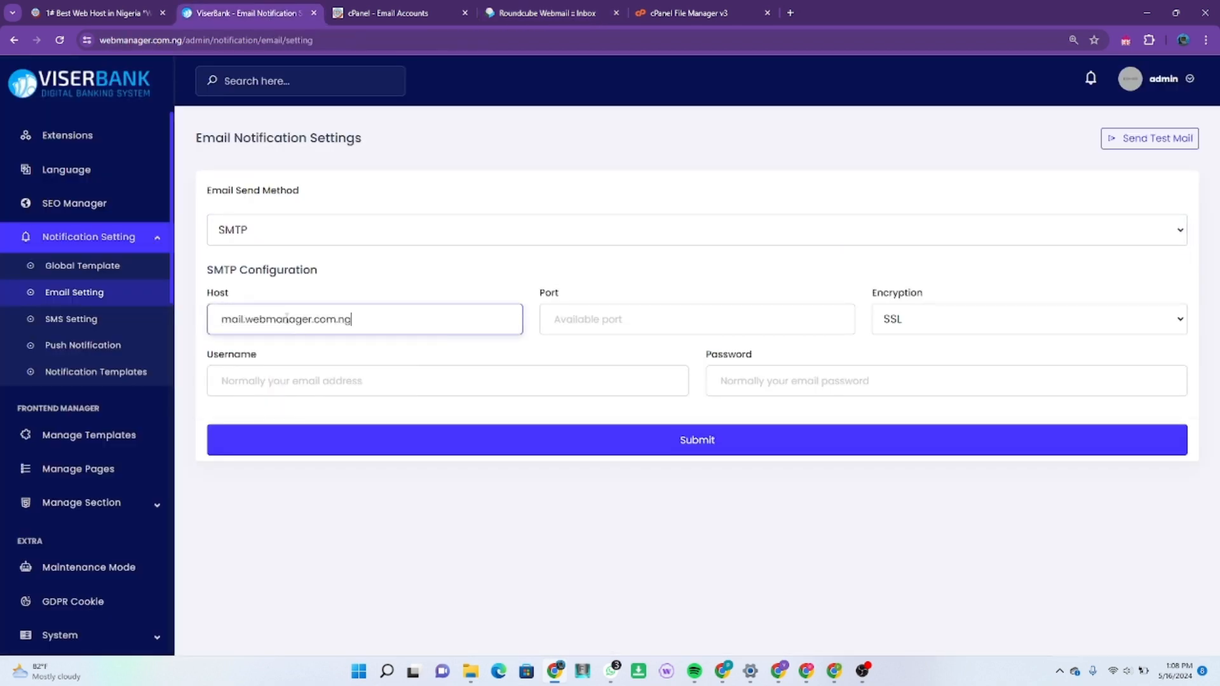
# Step: Copy the mailbox address from the configuration email into the SMTP username
pyautogui.click(282, 380)
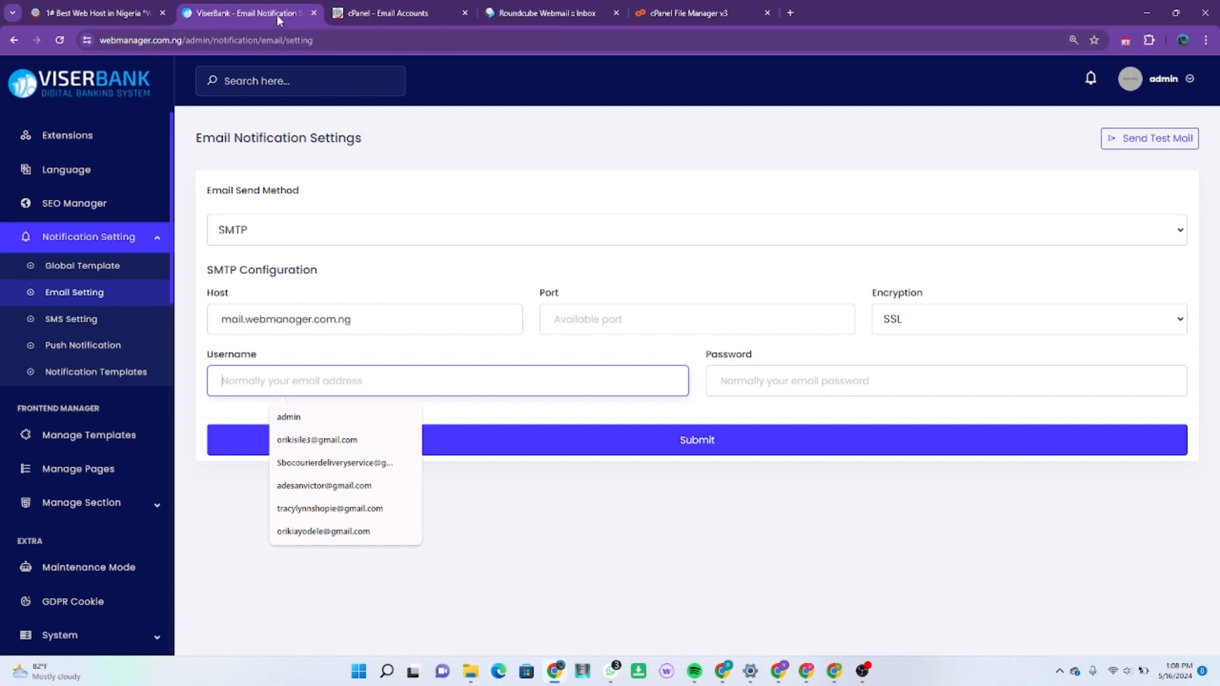
pyautogui.click(556, 13)
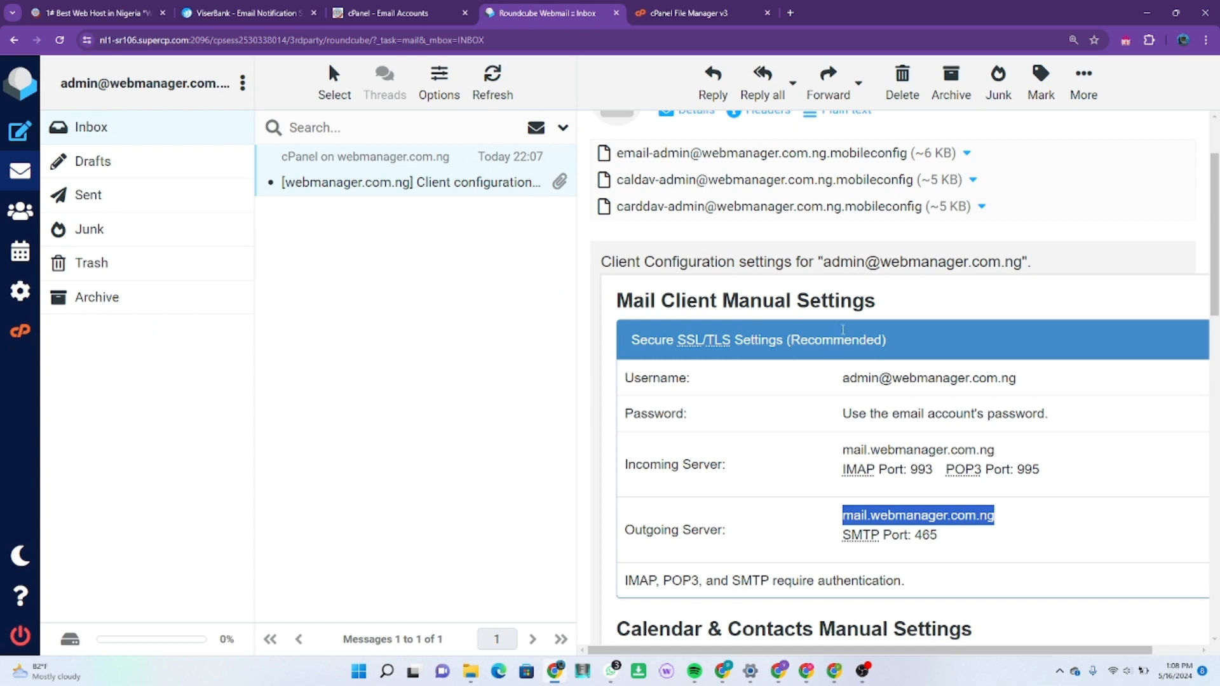
pyautogui.moveTo(823, 263); pyautogui.dragTo(1022, 263)
pyautogui.hotkey('ctrl', 'c')
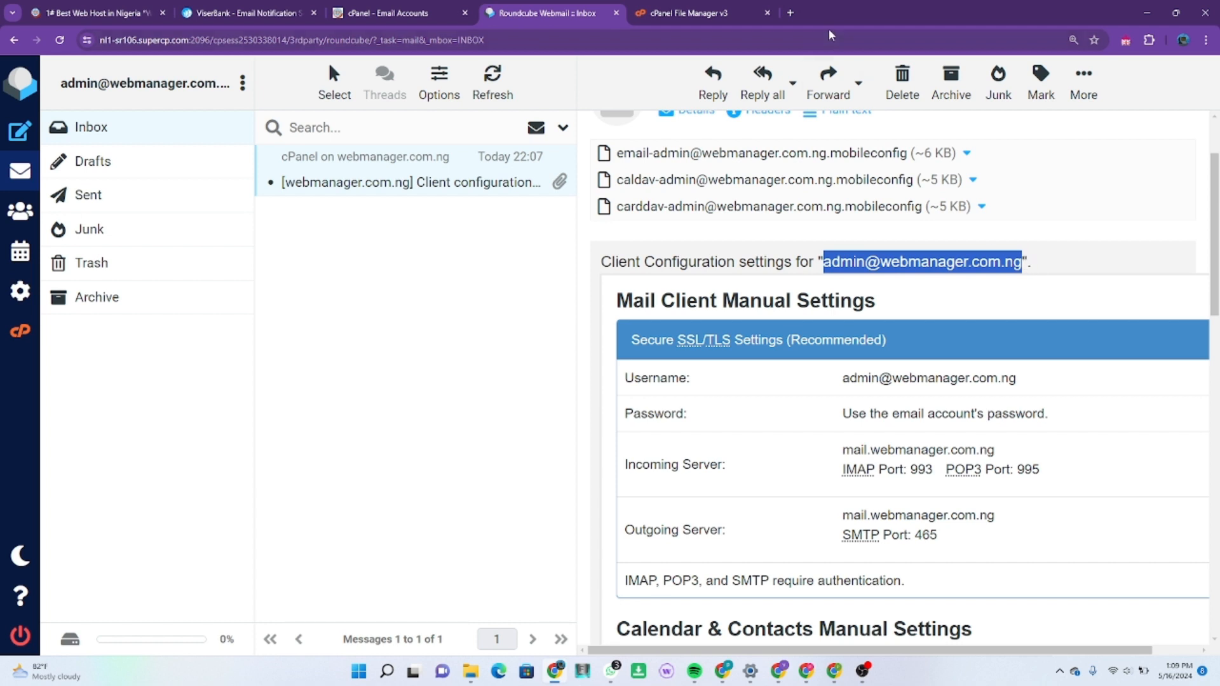
pyautogui.click(263, 14)
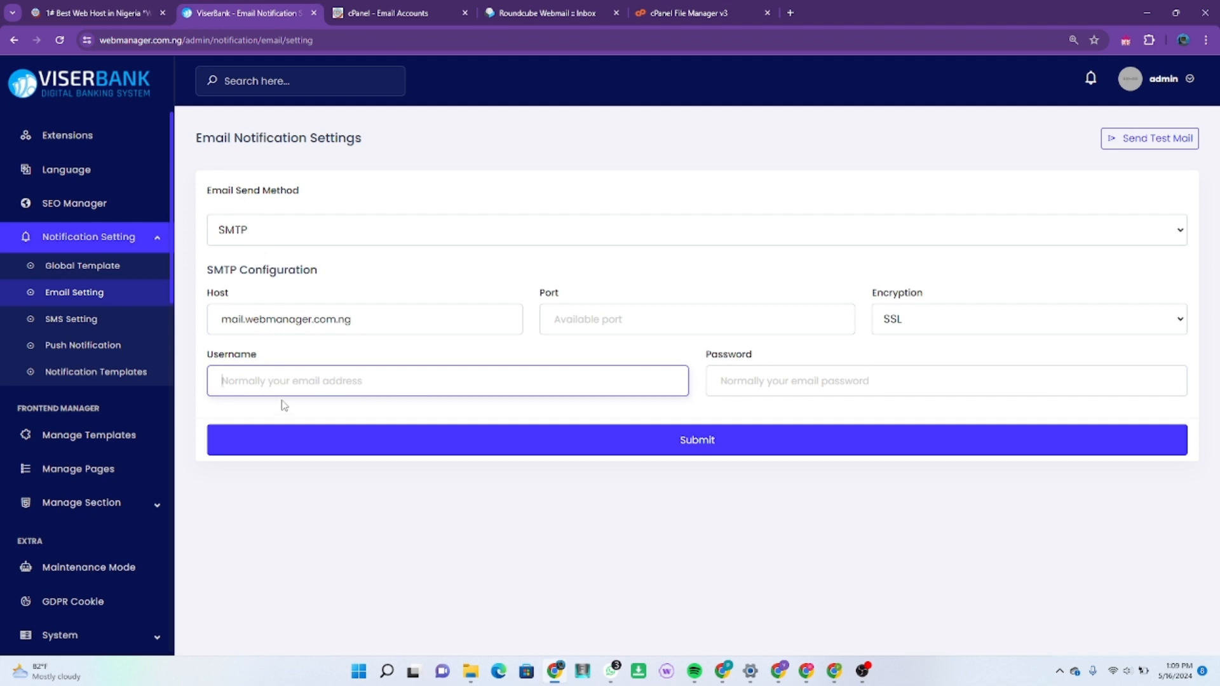
pyautogui.hotkey('ctrl', 'v')
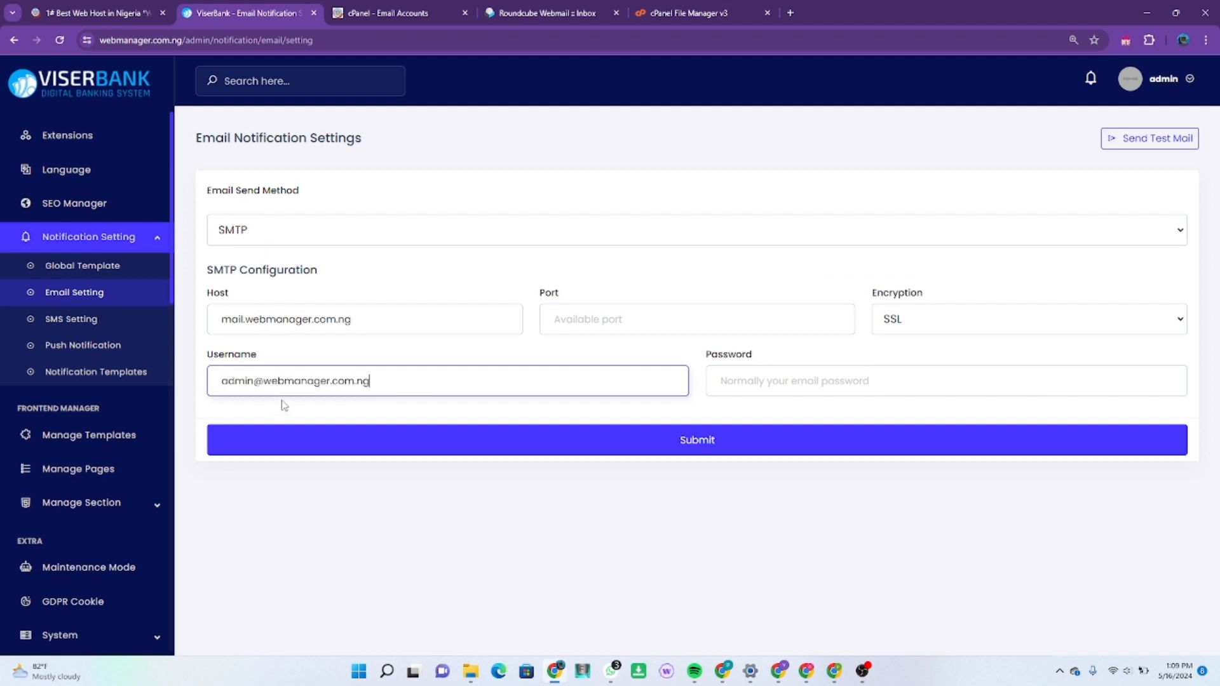
# Step: Set the SMTP port to 465 and fill in the saved mailbox password
pyautogui.click(706, 328)
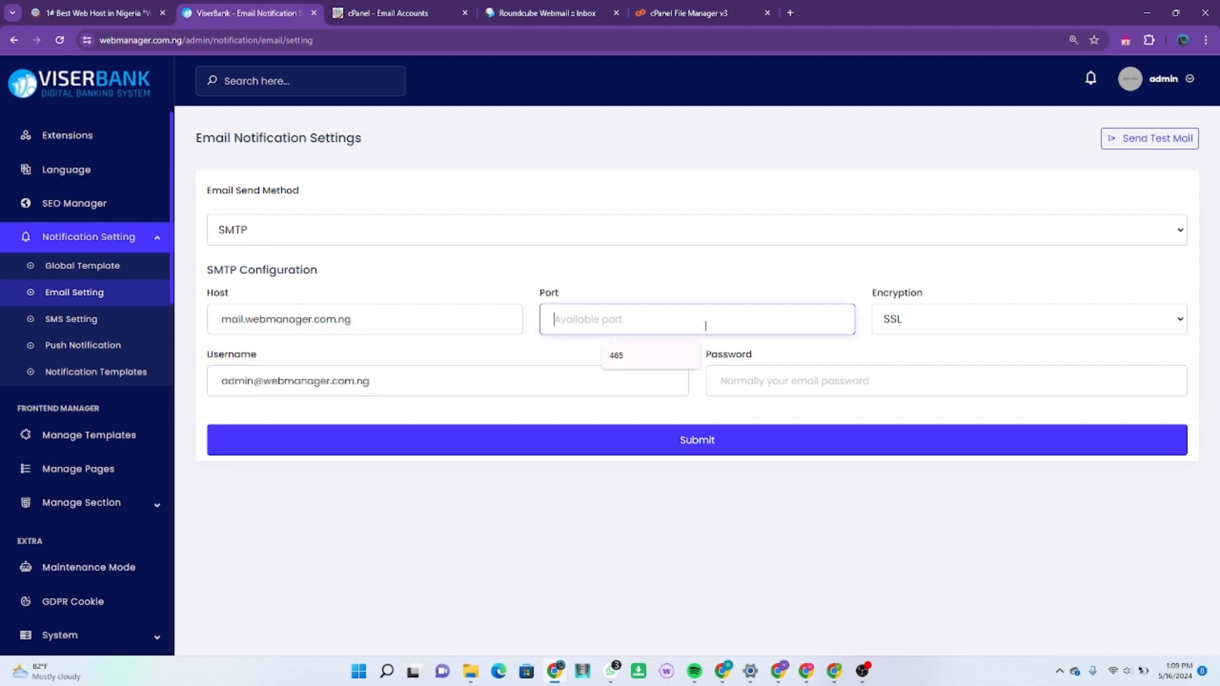
pyautogui.click(653, 365)
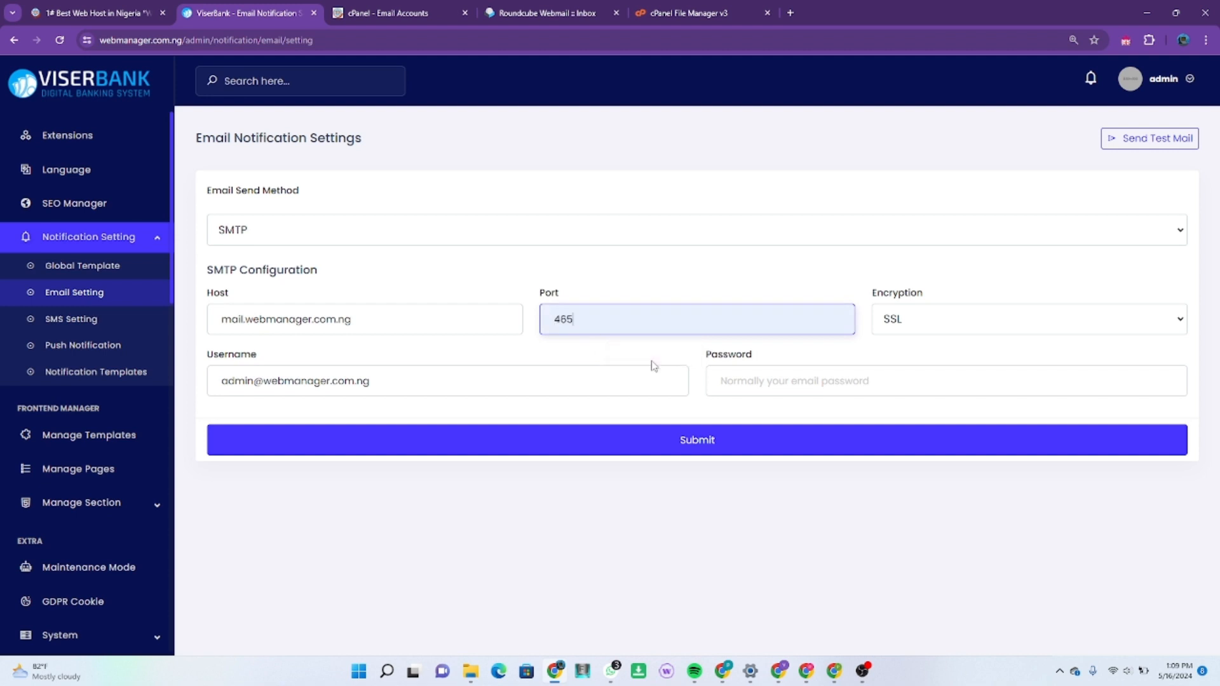
pyautogui.click(554, 16)
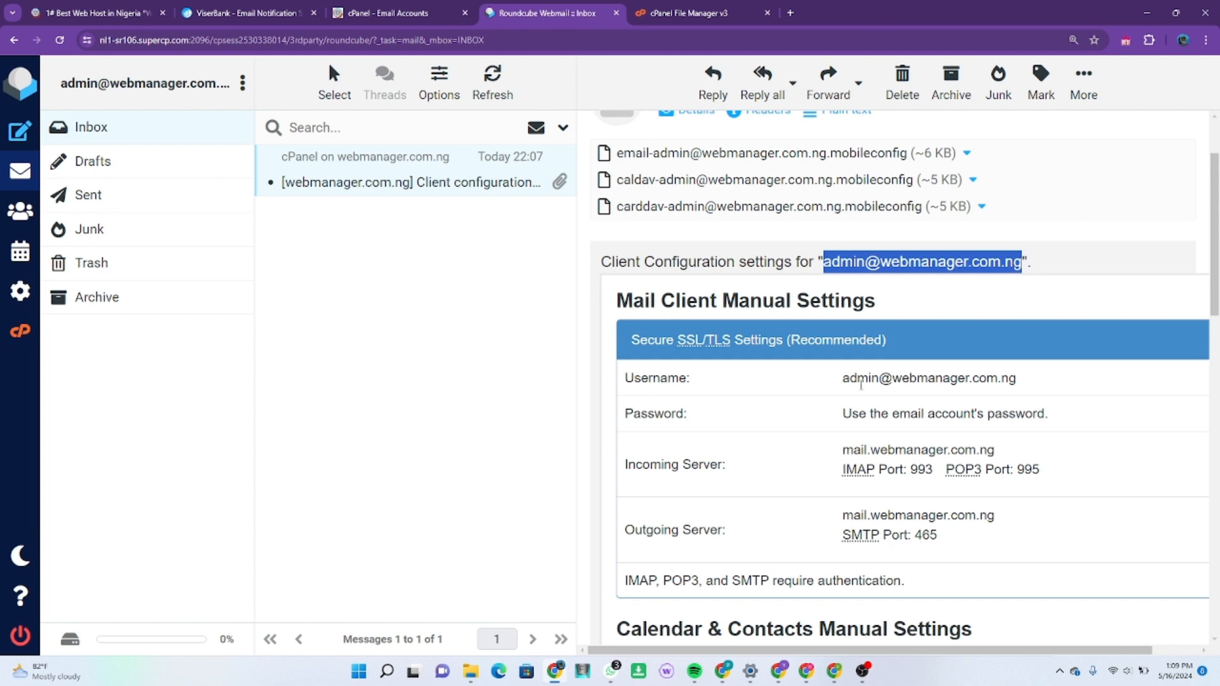
pyautogui.click(242, 17)
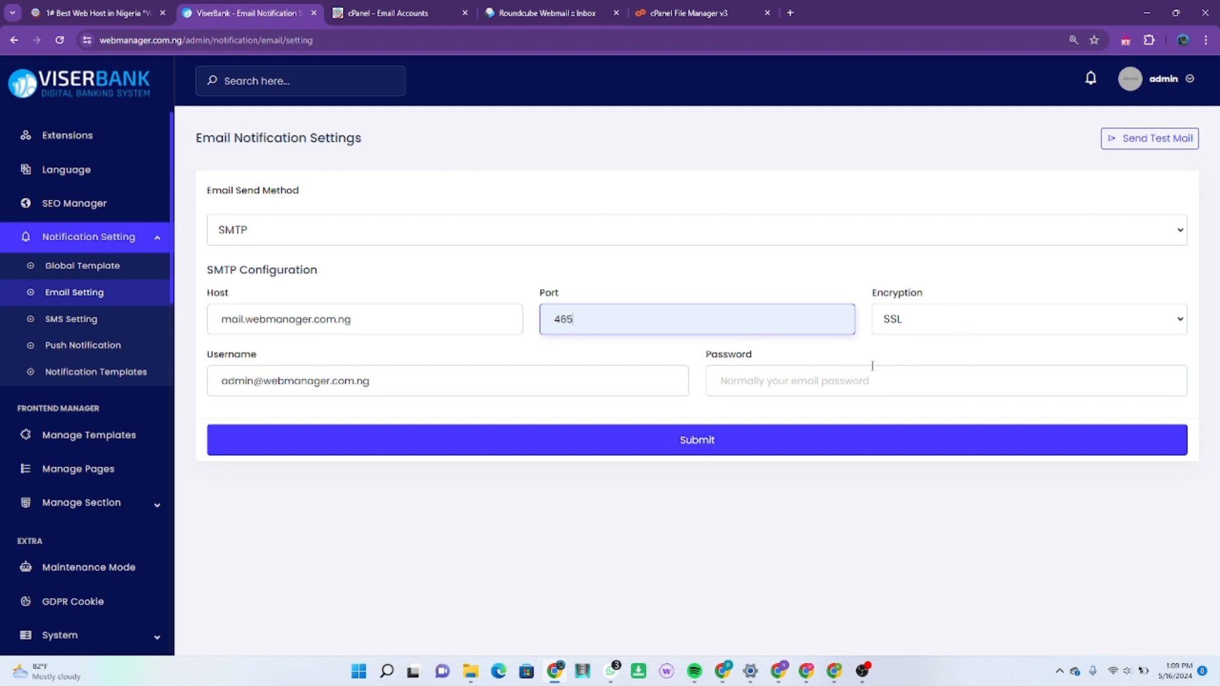
pyautogui.click(854, 379)
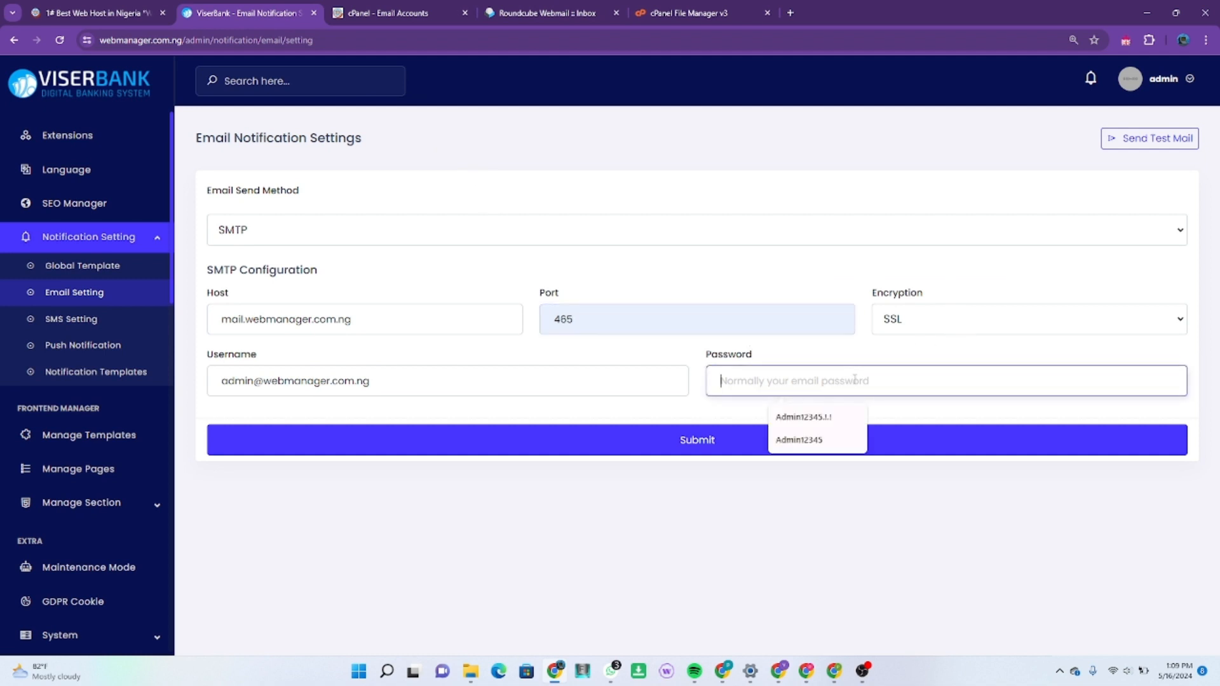
pyautogui.click(832, 417)
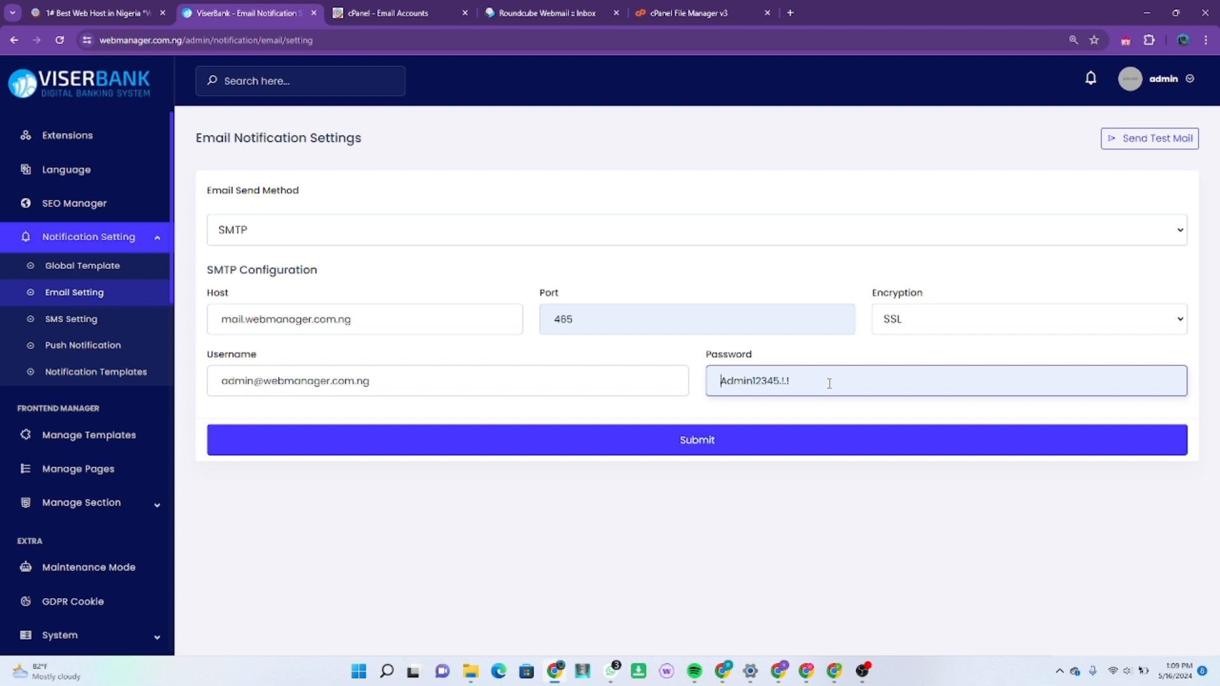
# Step: Save the SMTP settings and send a test mail to the Gmail recipient address
pyautogui.click(665, 451)
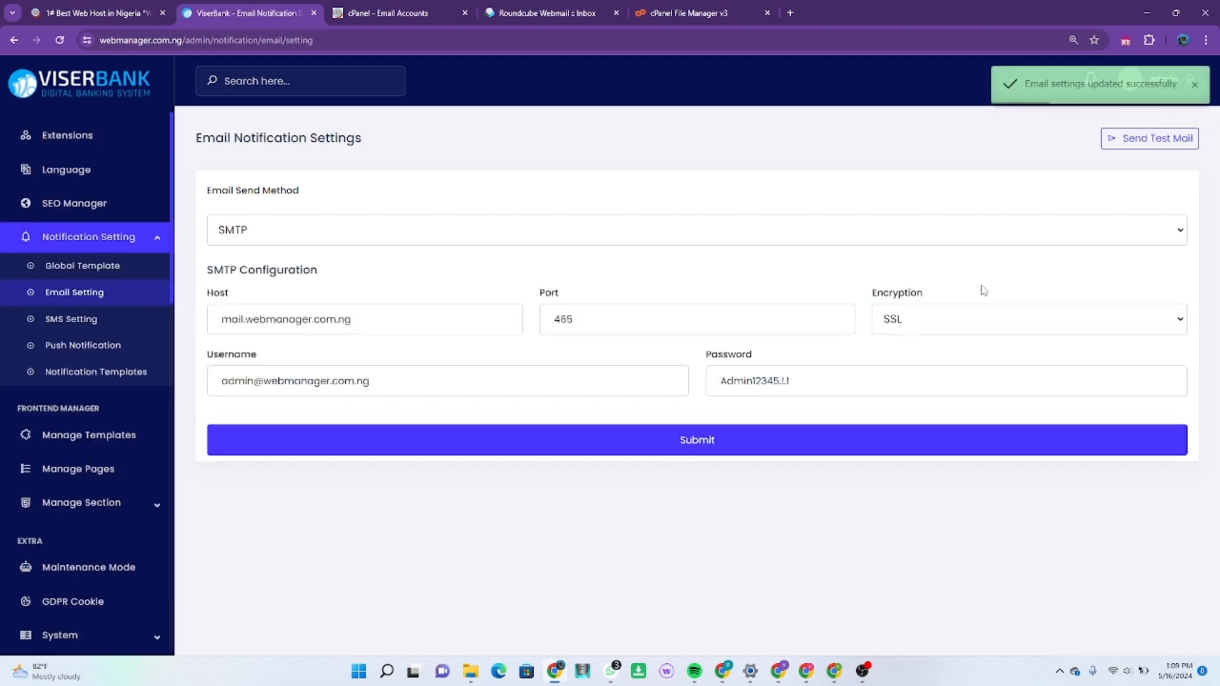
pyautogui.click(1137, 141)
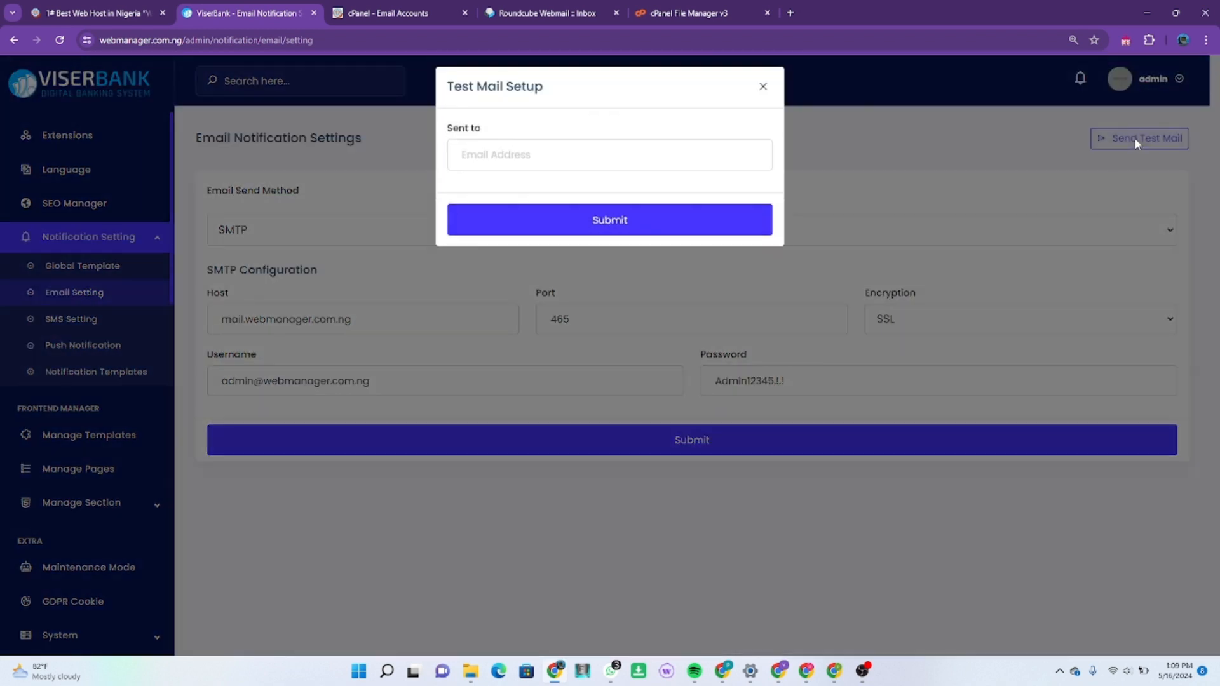
pyautogui.click(706, 171)
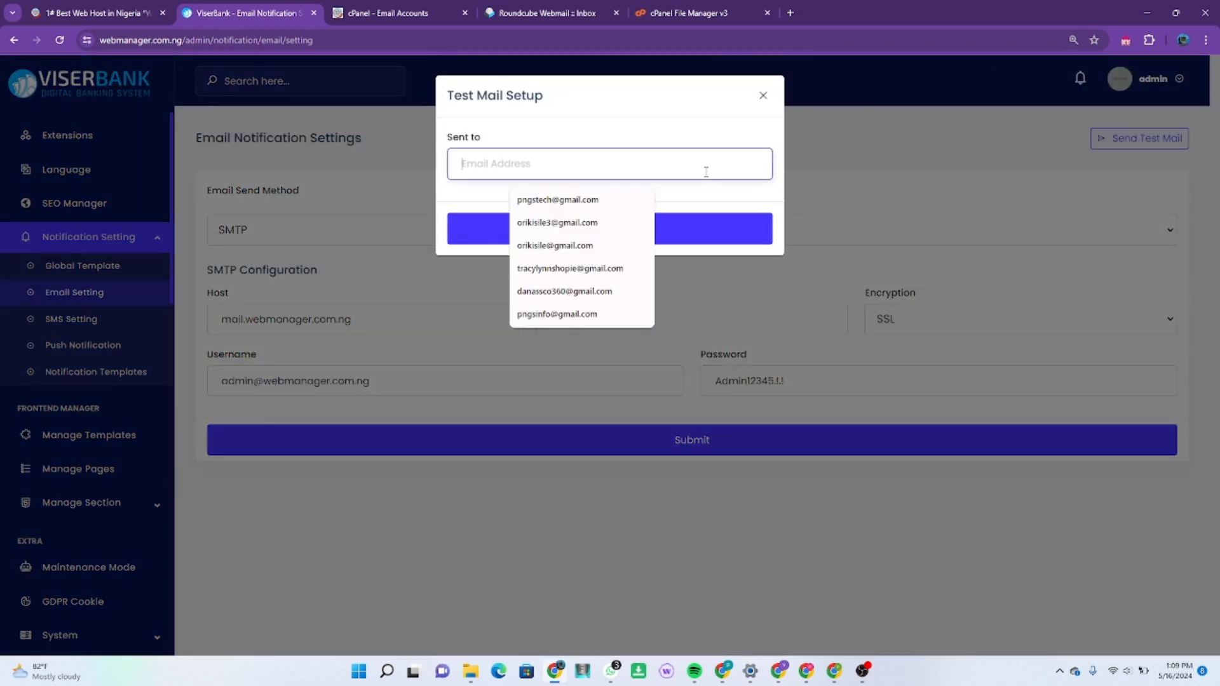
pyautogui.click(577, 200)
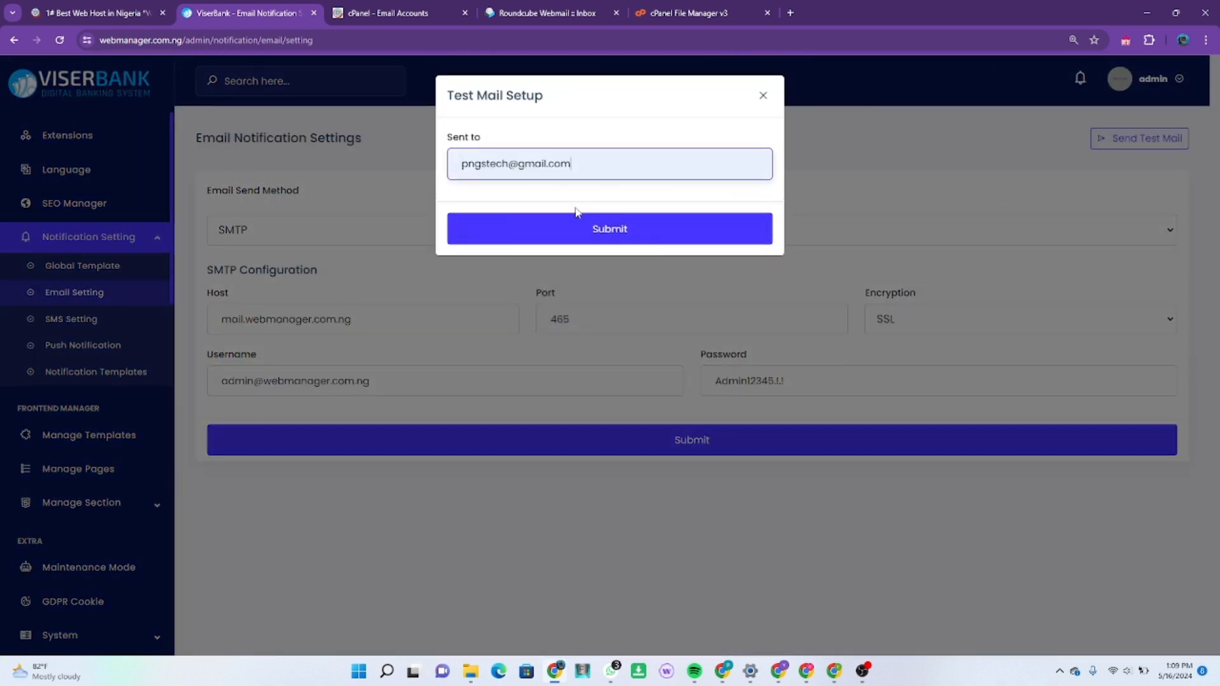
pyautogui.click(580, 232)
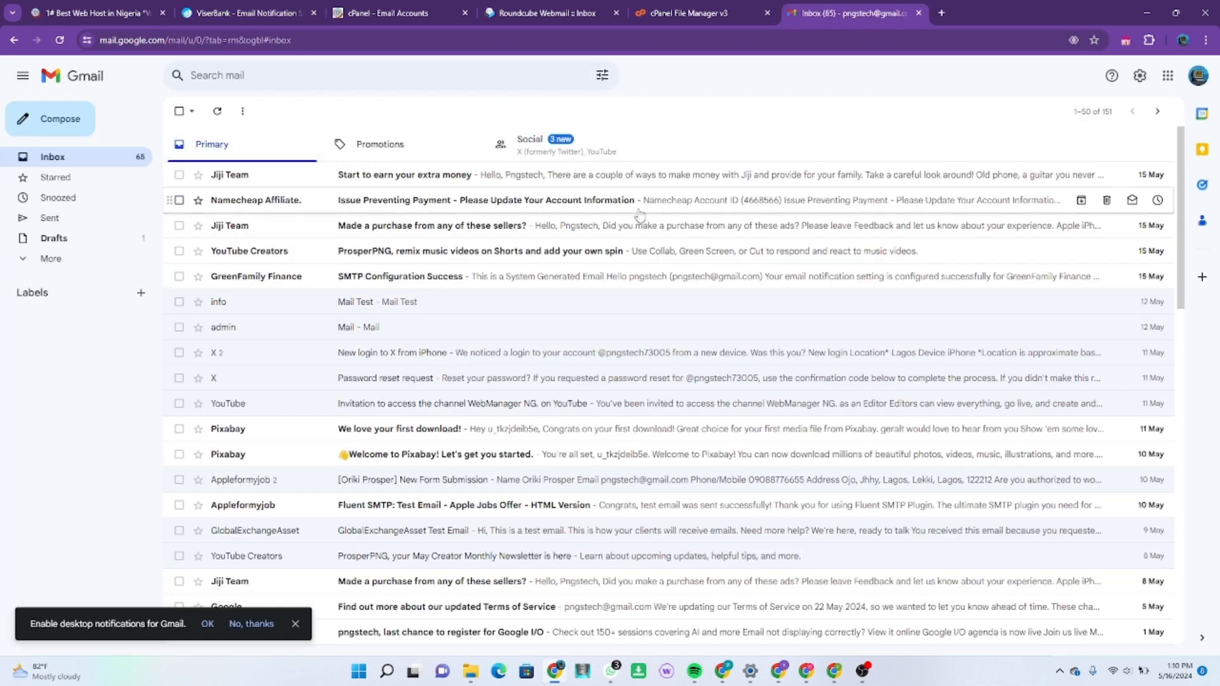
# Step: Read the 'SMTP Configuration Success' email from GreenFamily Finance, then return to ViserBank's Email Notification Settings
pyautogui.click(652, 279)
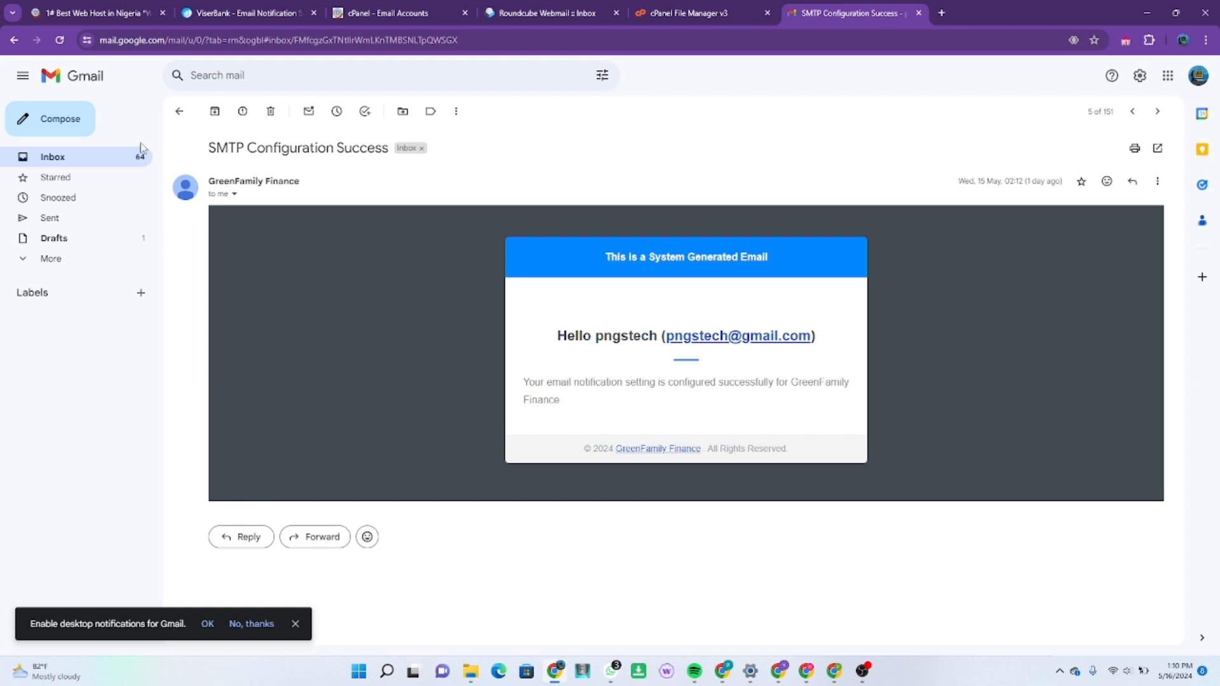
pyautogui.click(108, 164)
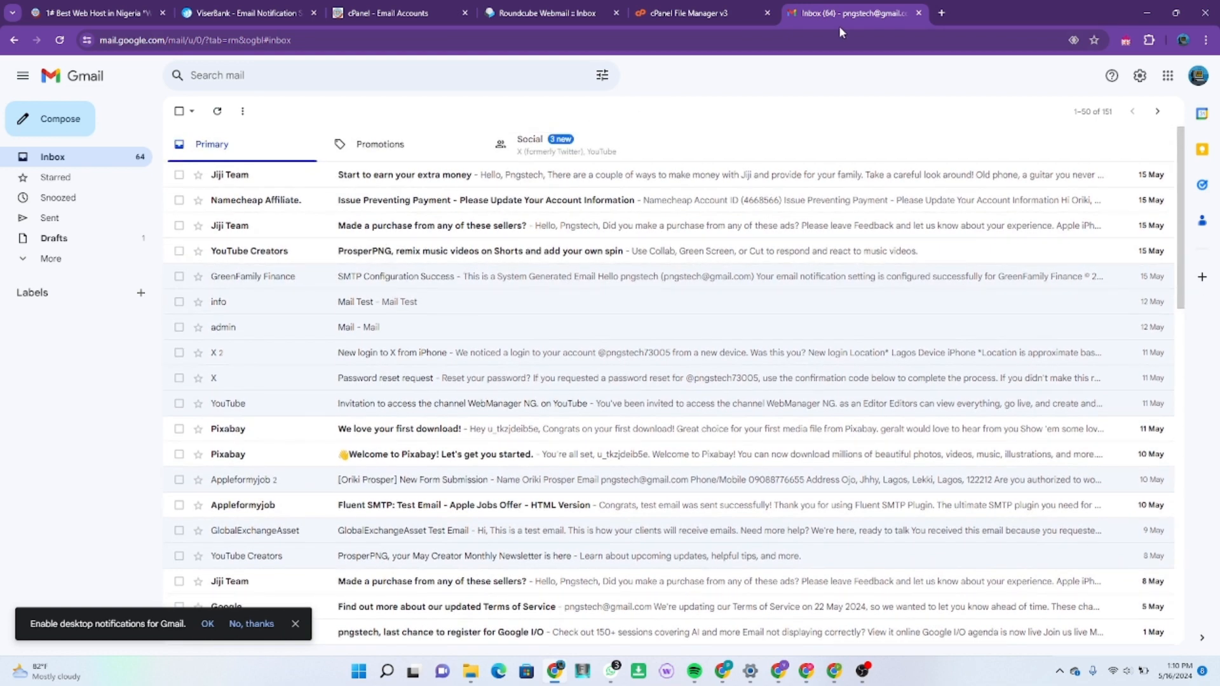
pyautogui.click(523, 17)
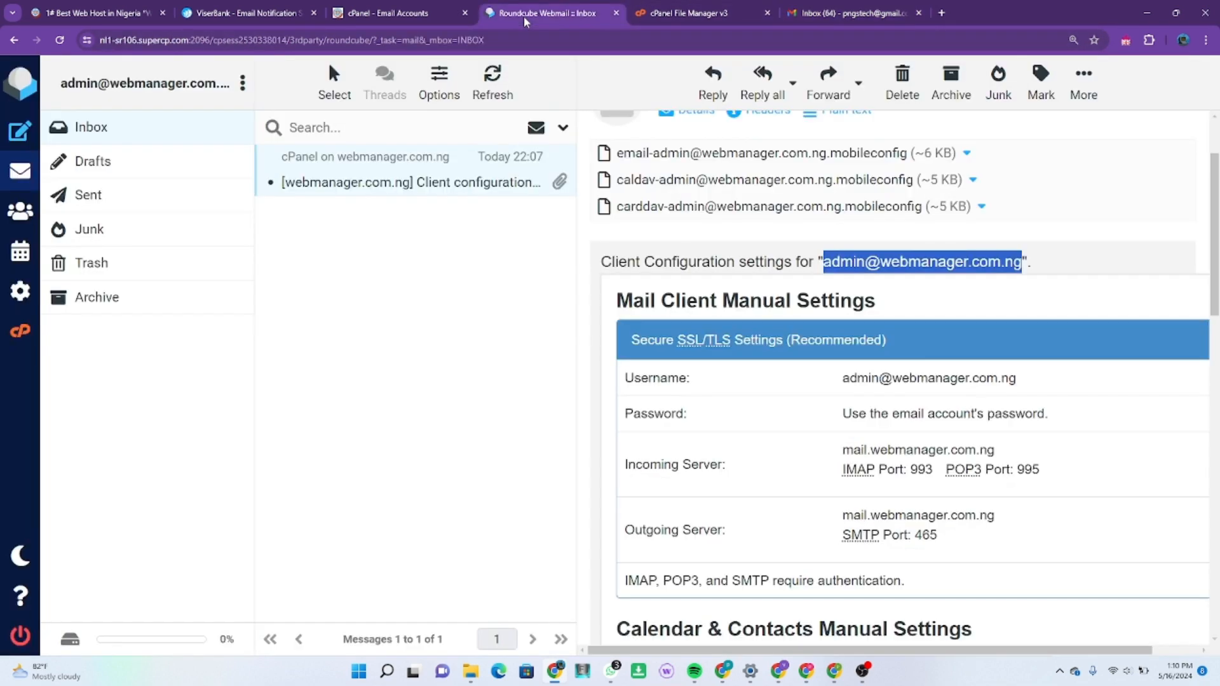
pyautogui.click(220, 16)
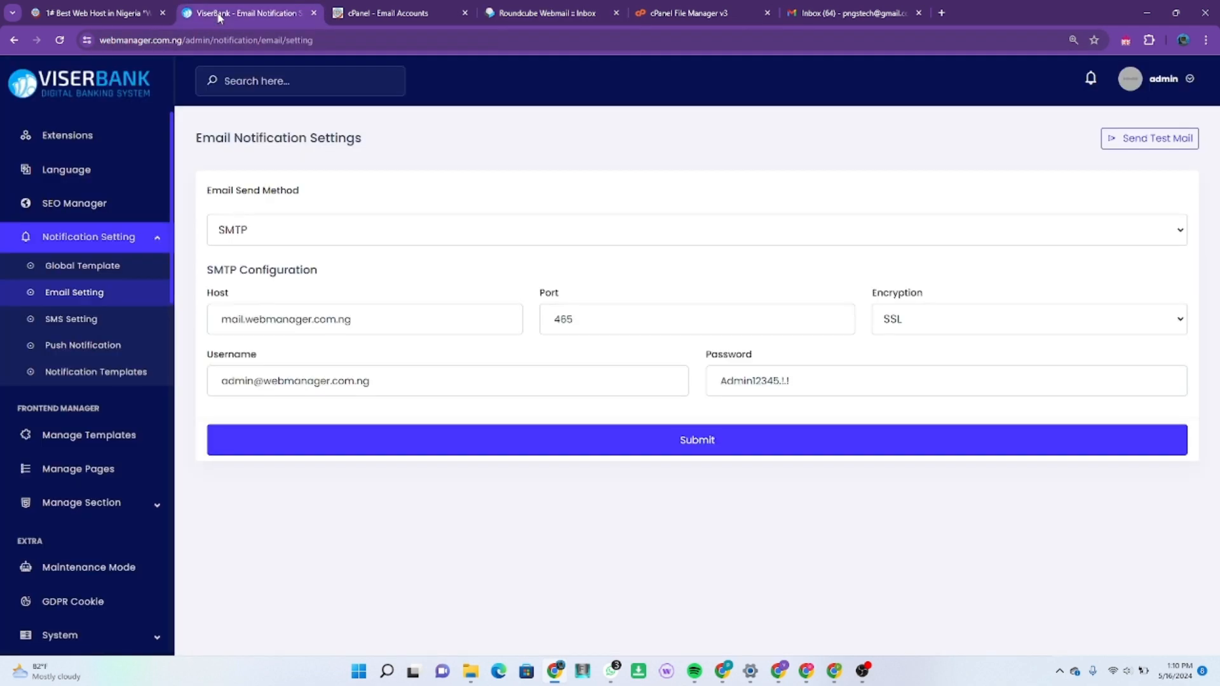